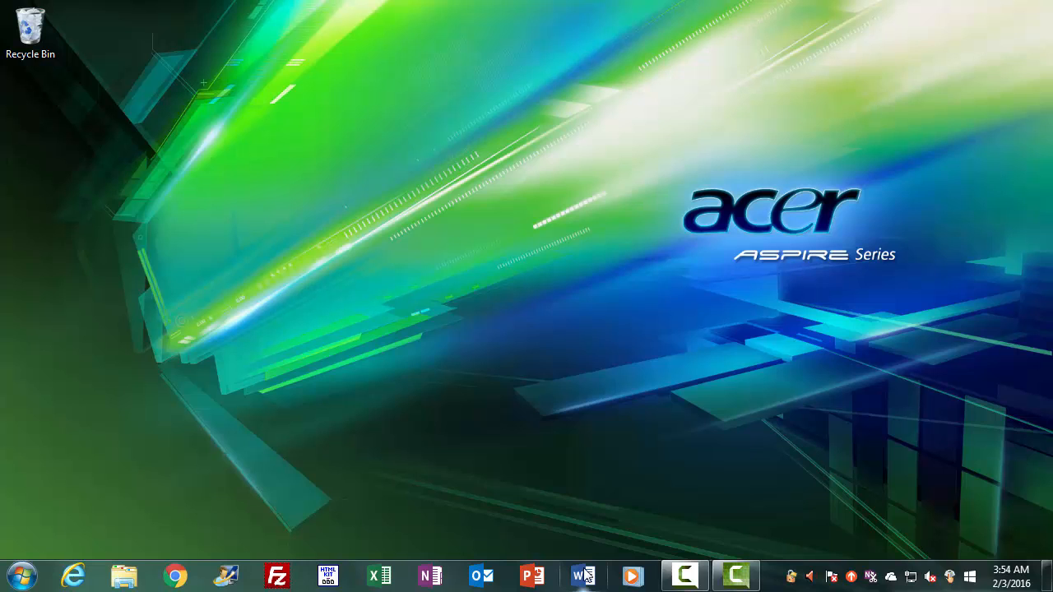
Open Word and start a new blank document.
left_click(584, 576)
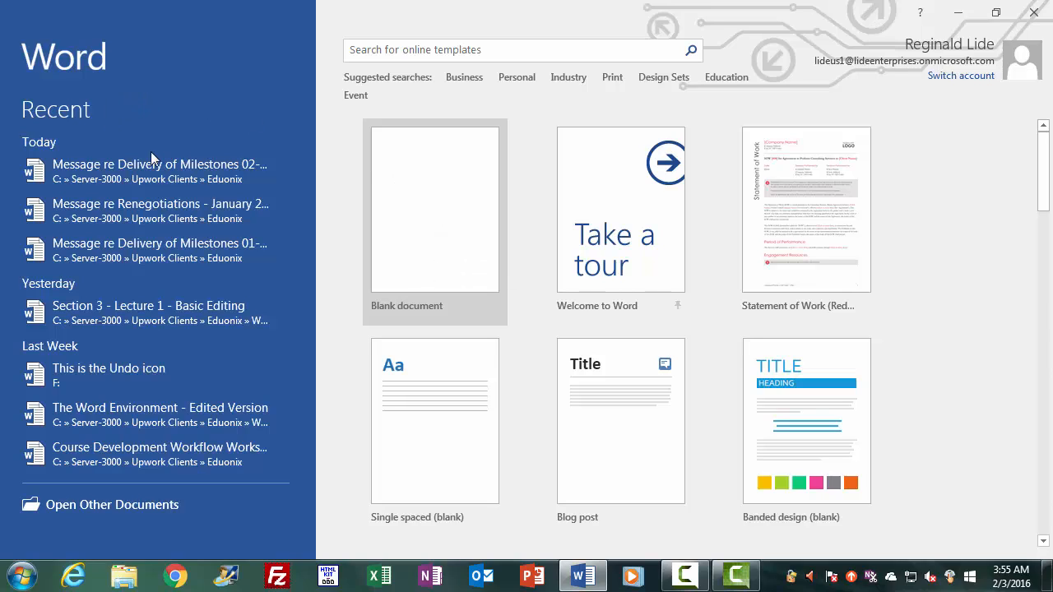
left_click(429, 214)
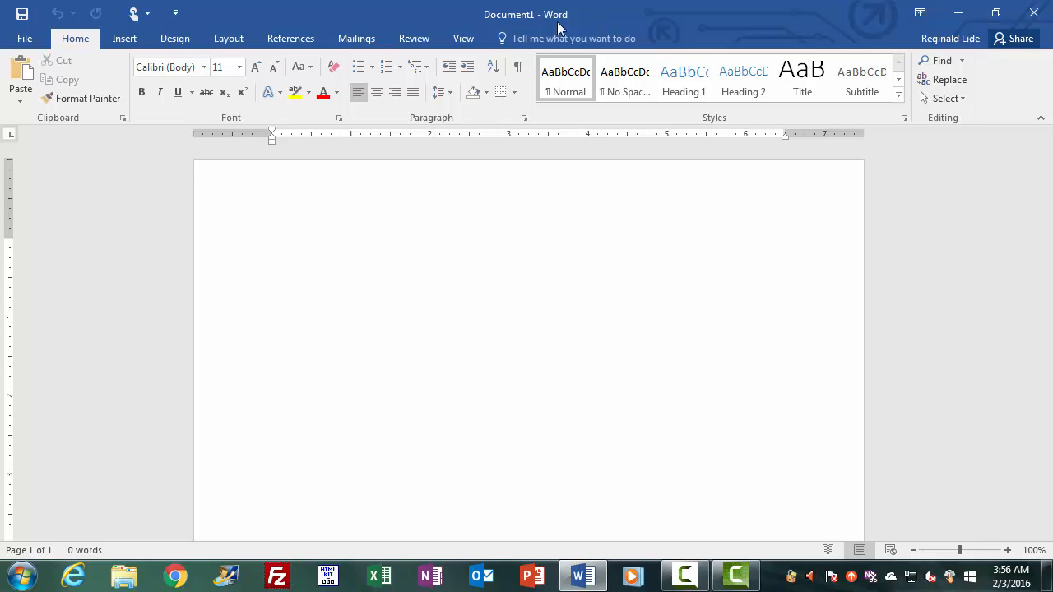
Search the online templates for "statement of work" and create a document from the Statement of Work (Red design) template.
left_click(27, 39)
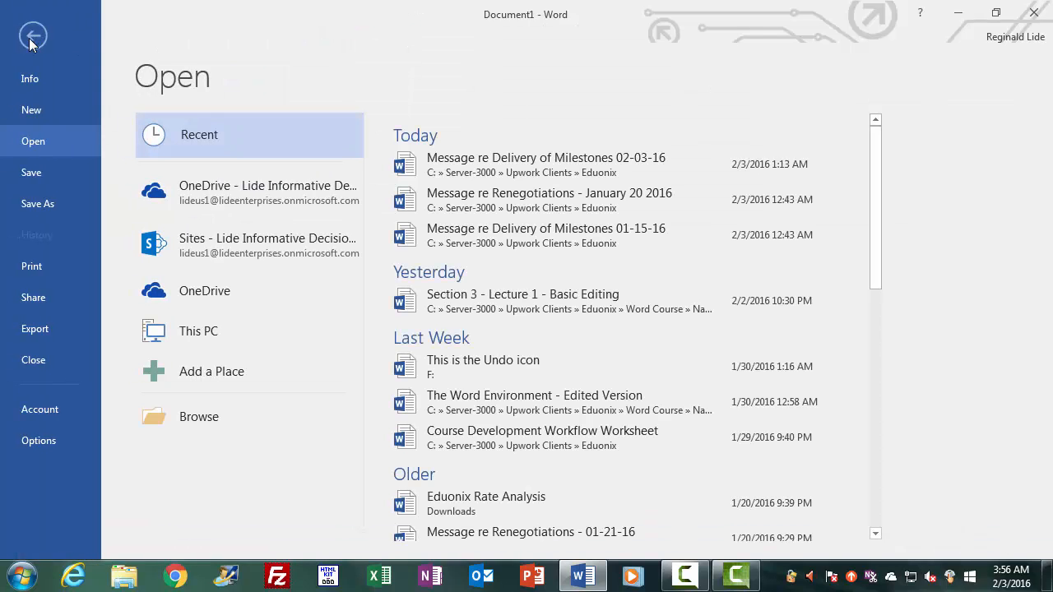
left_click(38, 109)
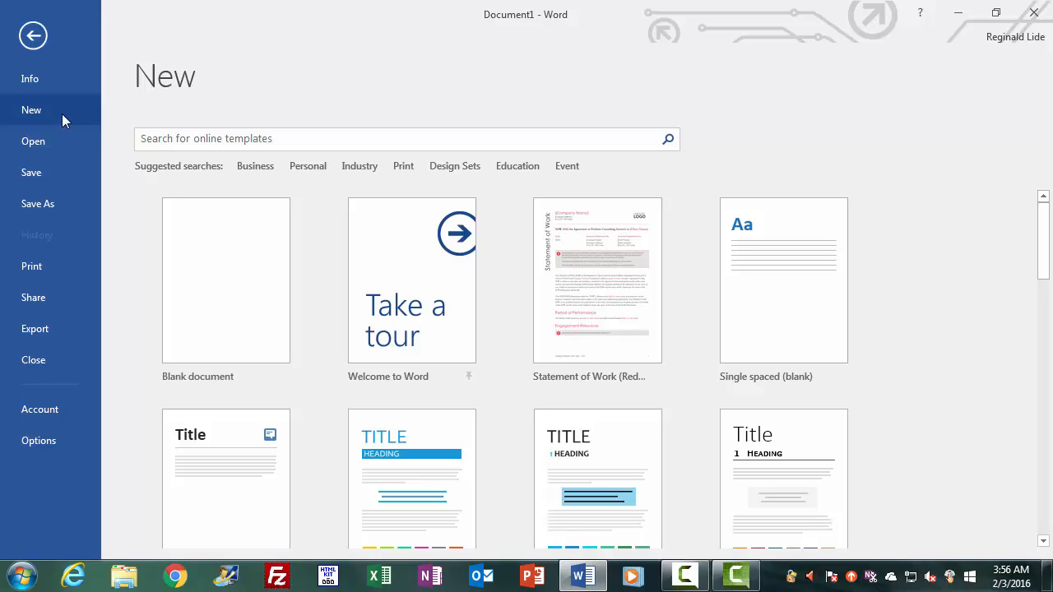
left_click(145, 140)
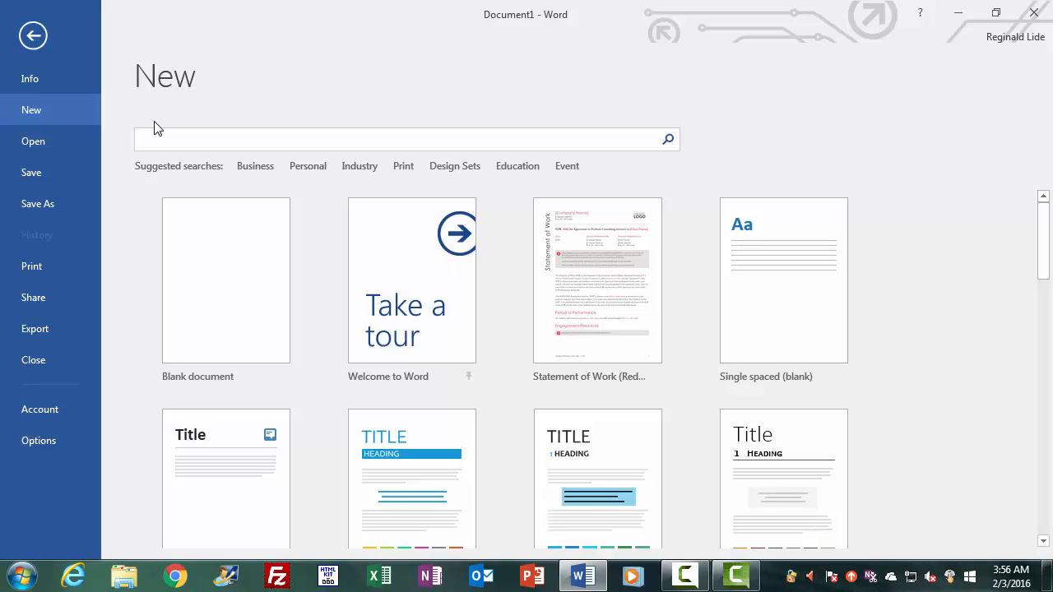
type("statement of work")
key("Return")
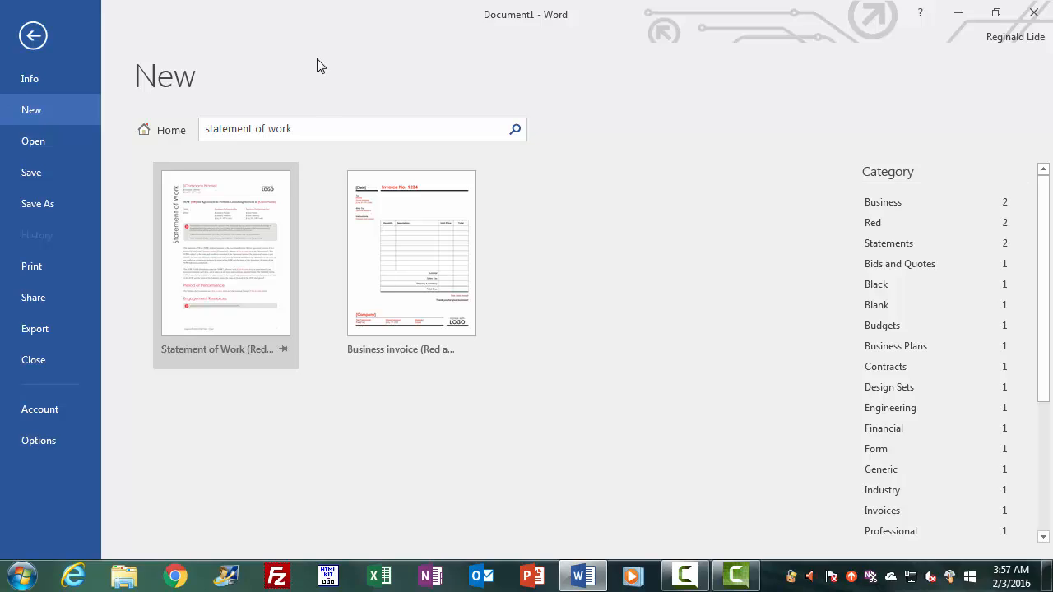
left_click(213, 236)
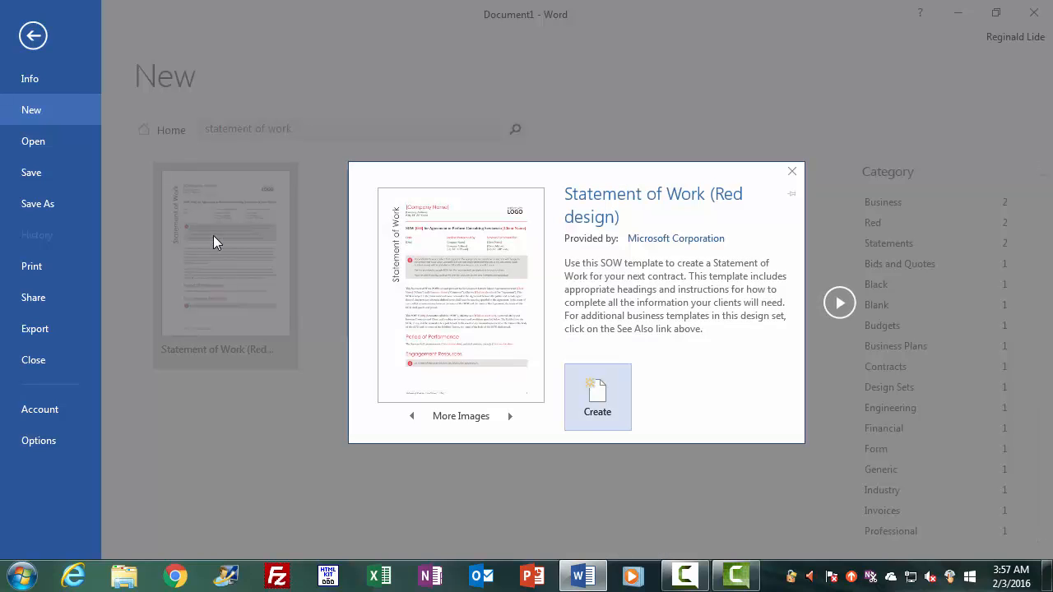
left_click(598, 396)
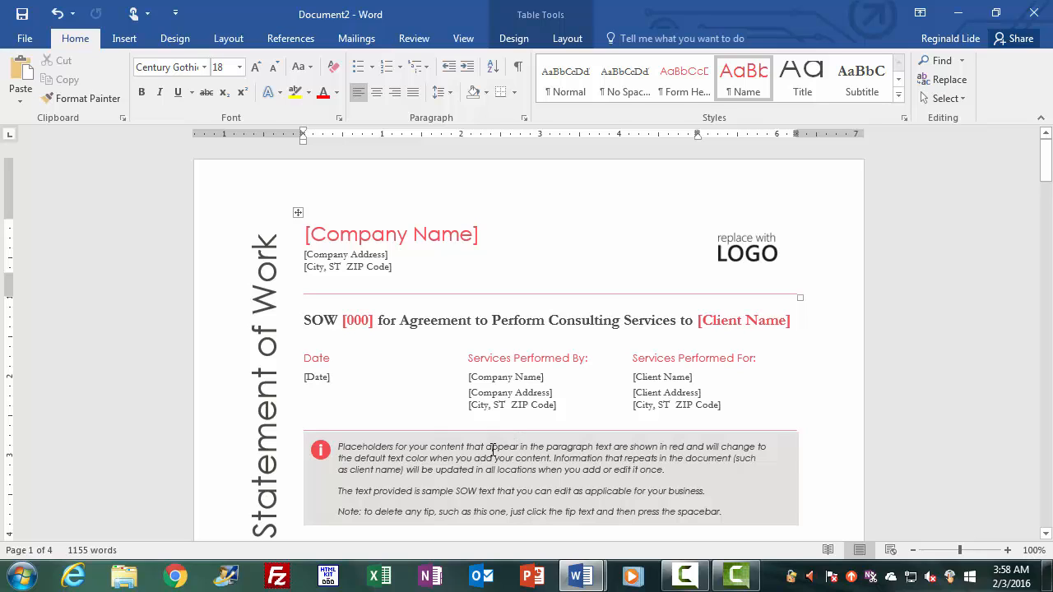
Look over the template's tip box, title line and opening paragraphs, placing the insertion point at various spots in the text.
left_click(492, 452)
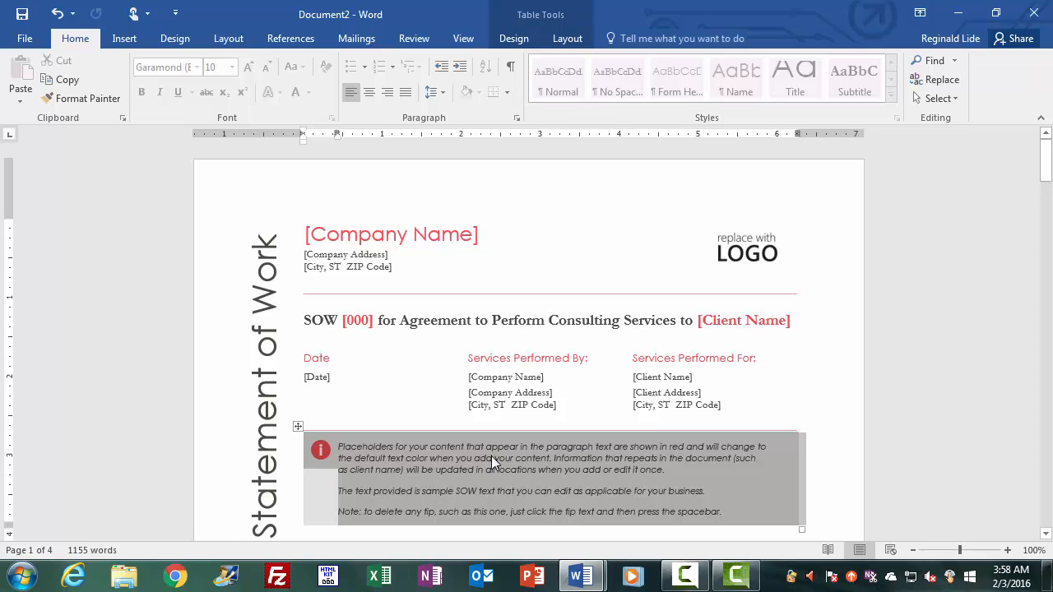
left_click(441, 318)
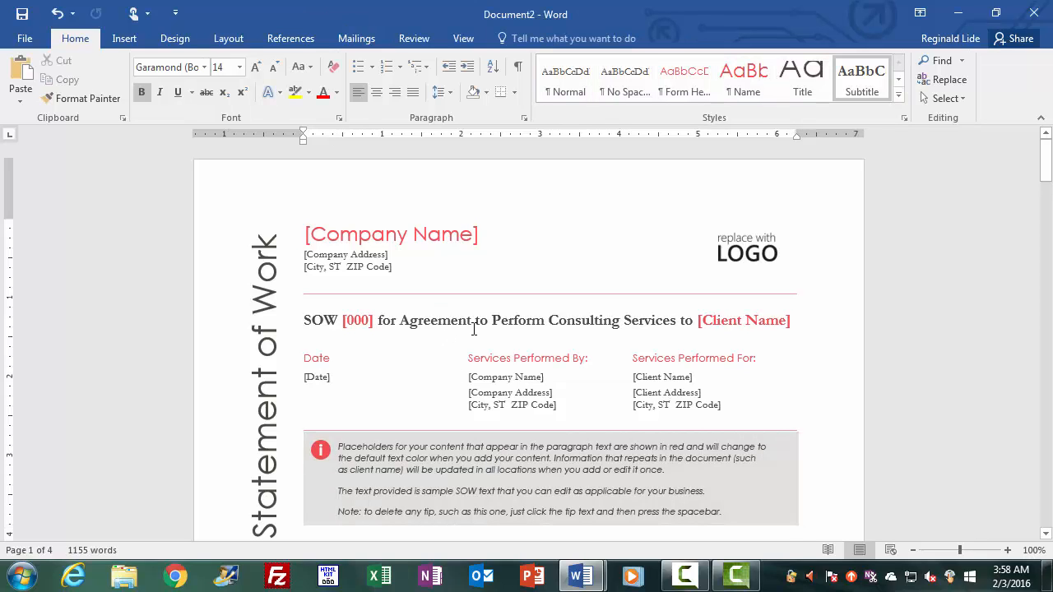
left_click(581, 321)
scroll(315, 377, "down", 7)
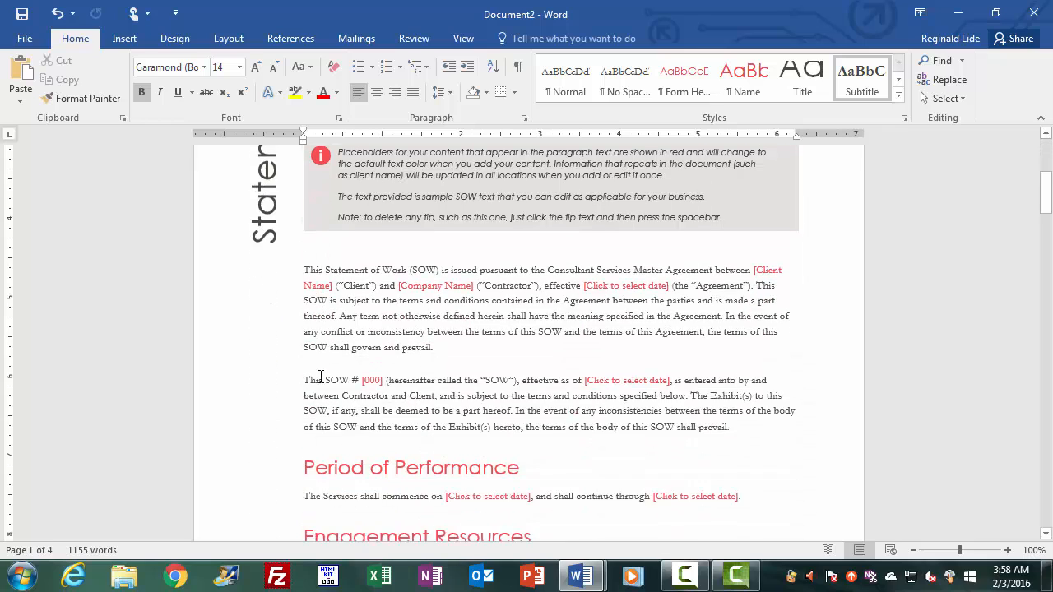
scroll(321, 377, "down", 1)
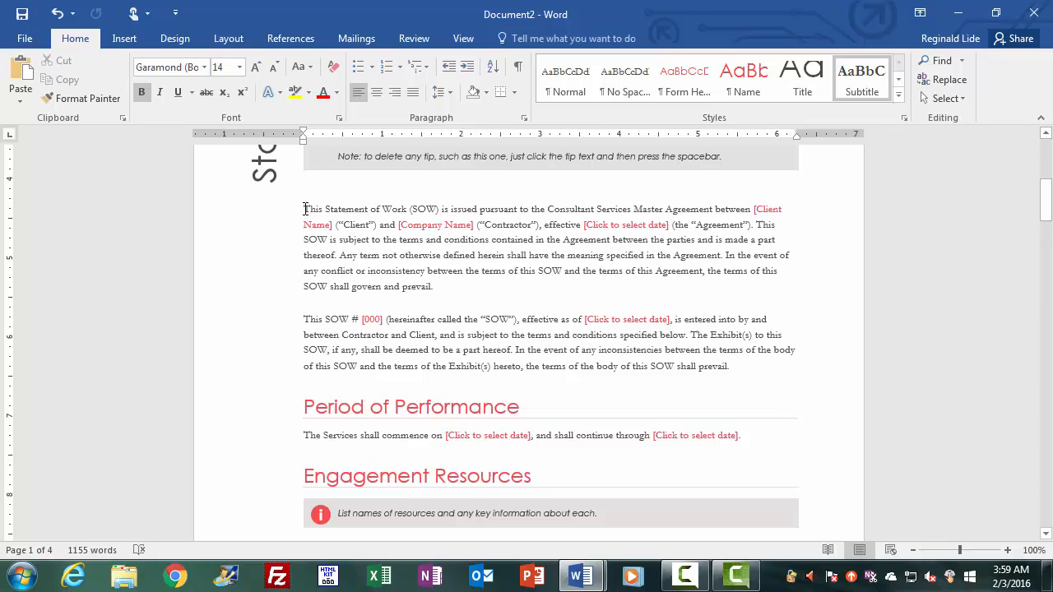
left_click(304, 209)
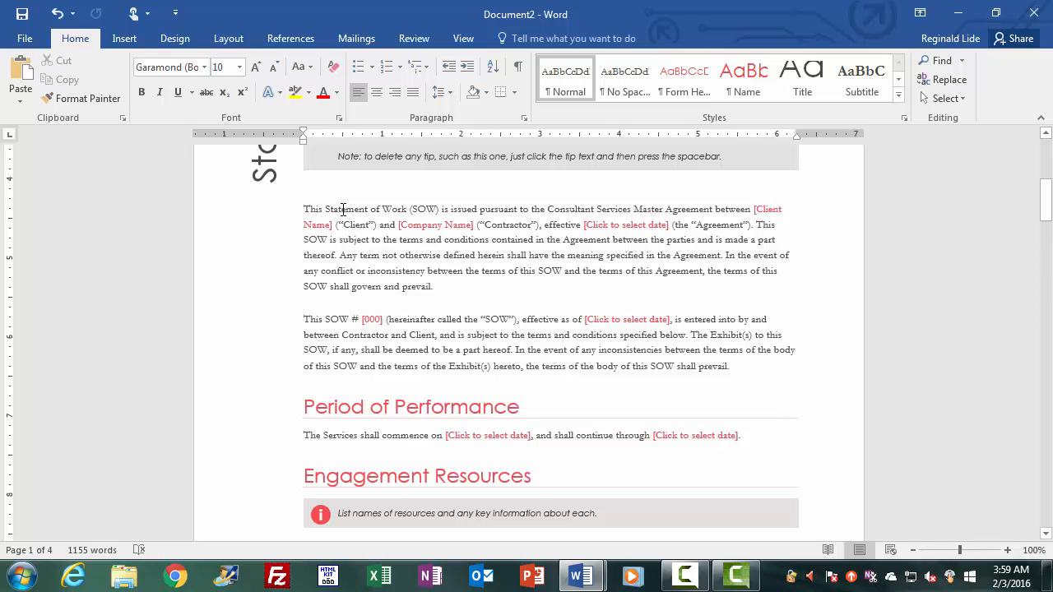
left_click(323, 209)
left_click(375, 209)
left_click(564, 241)
left_click(539, 271)
left_click(514, 349)
left_click(440, 209)
Insert the sentence "This is the beginning of the project." at the start of the first body paragraph.
left_click(305, 208)
type("This is ")
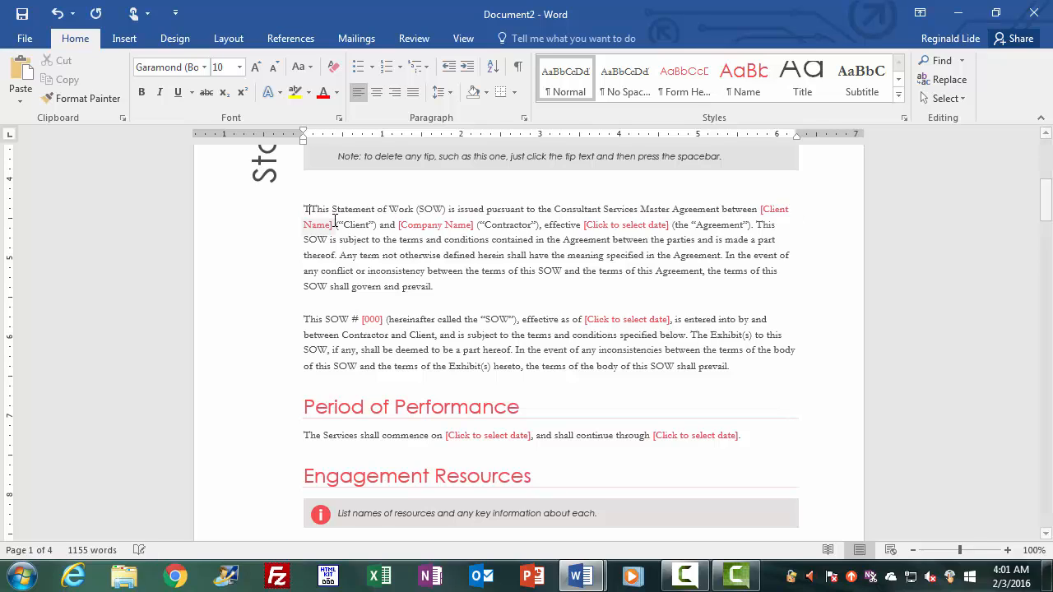
type("the beginnin")
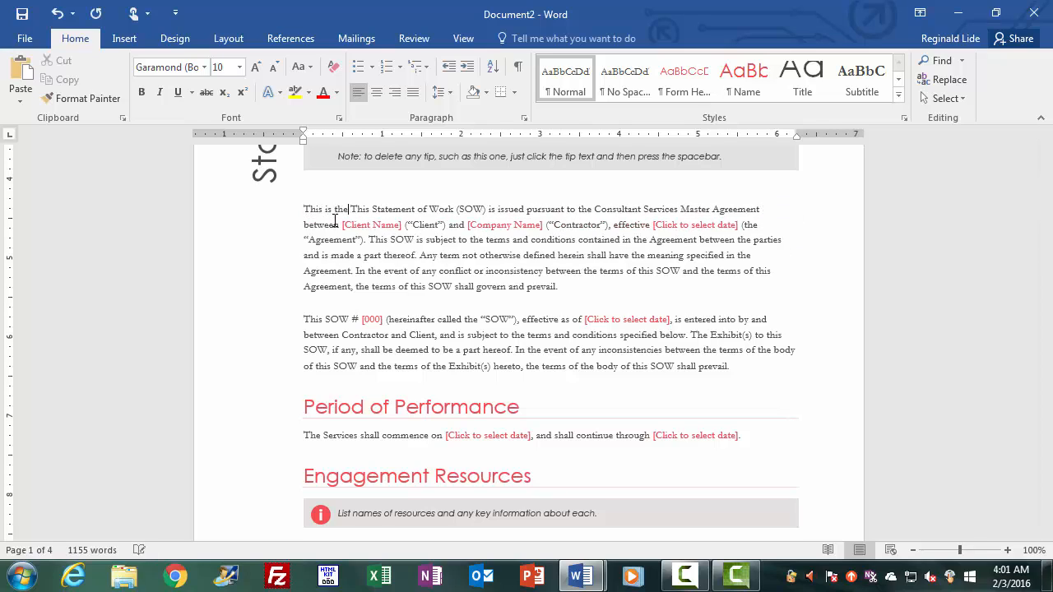
type("g of the projec")
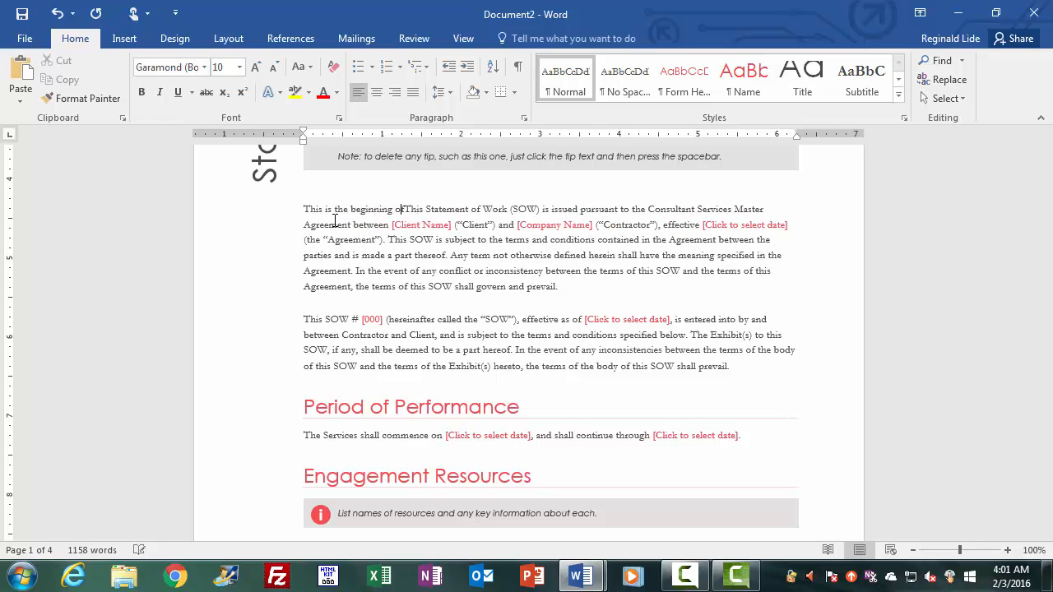
type("t.")
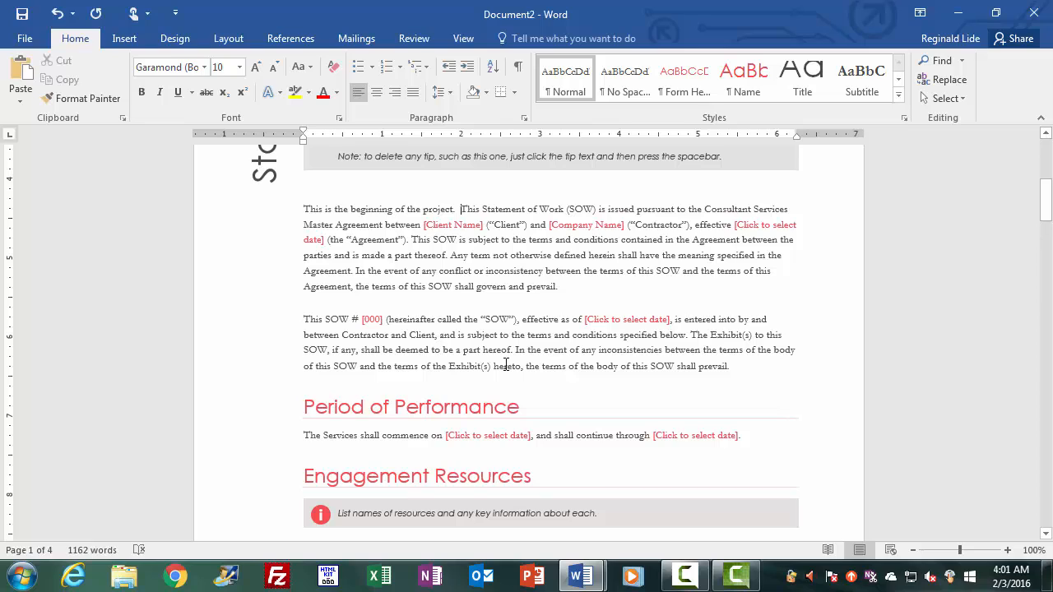
Insert "The next part of the project shall be then done on next month." before "The Exhibit(s)" in the second body paragraph.
left_click(690, 335)
type("The nex")
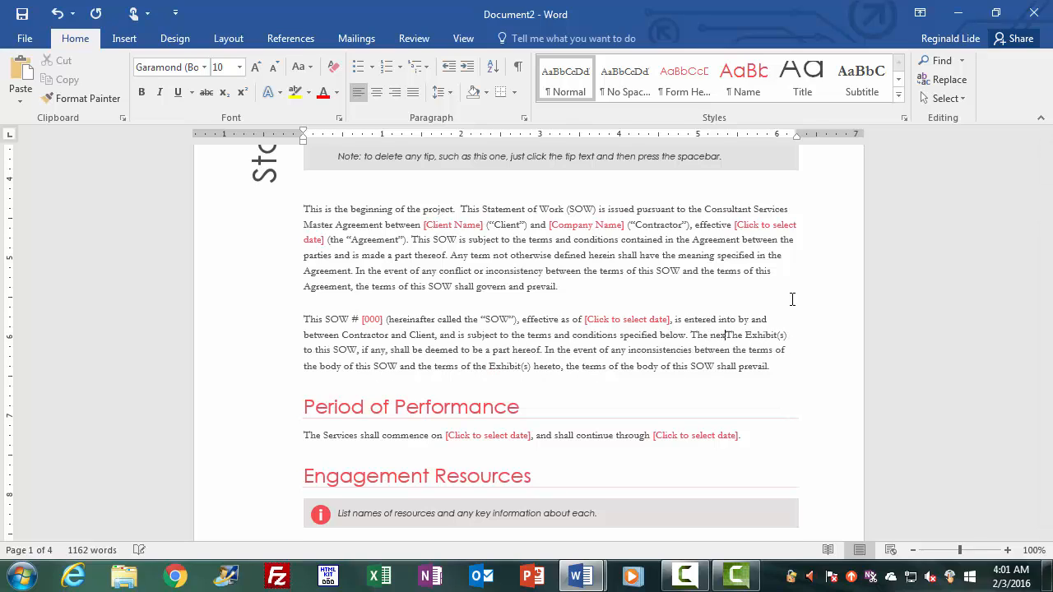
type("t part of the ")
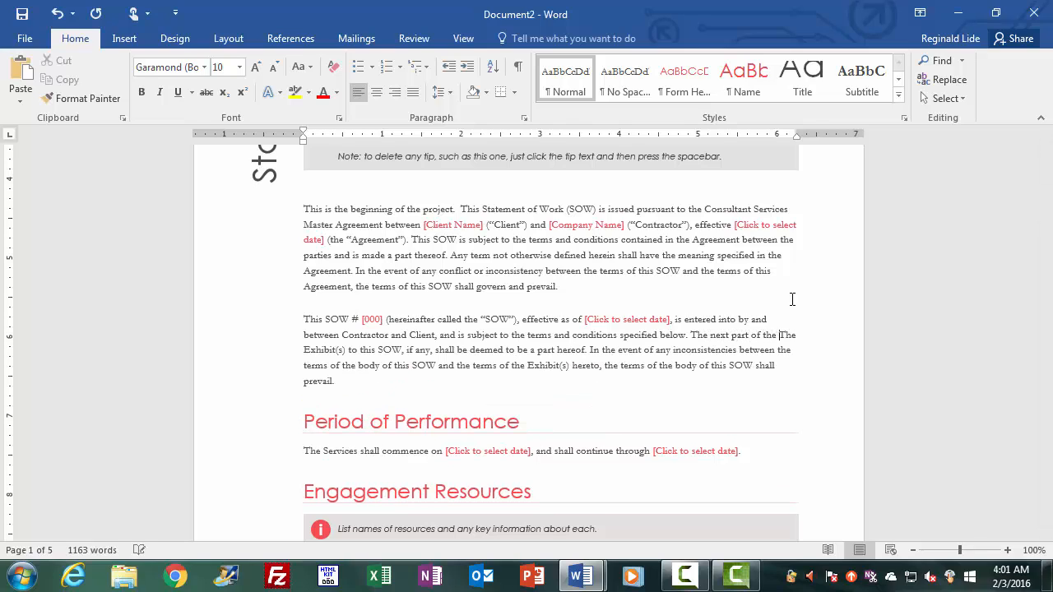
type("project shal")
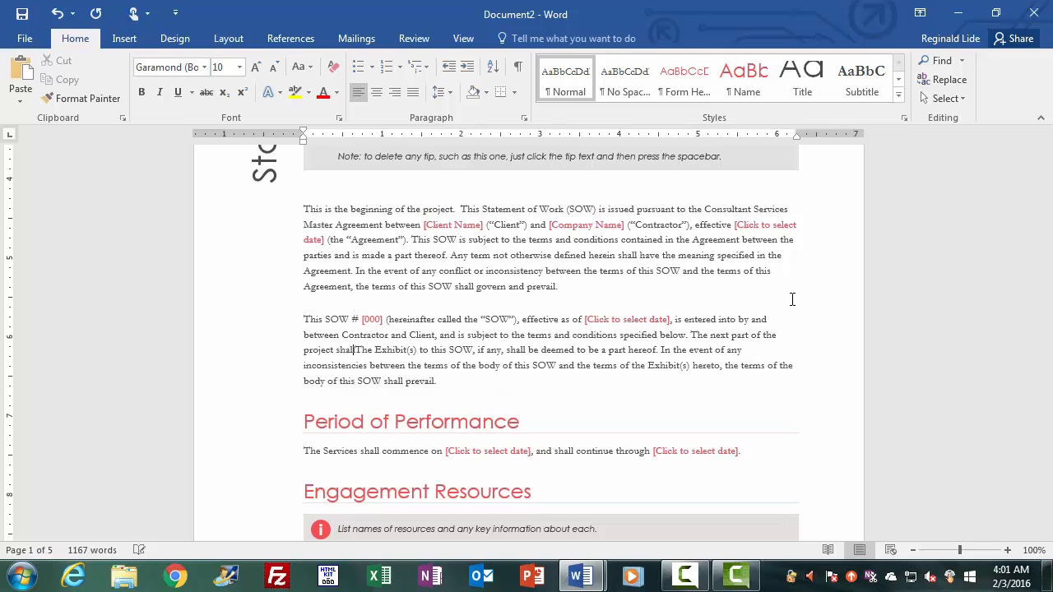
type("l be then done")
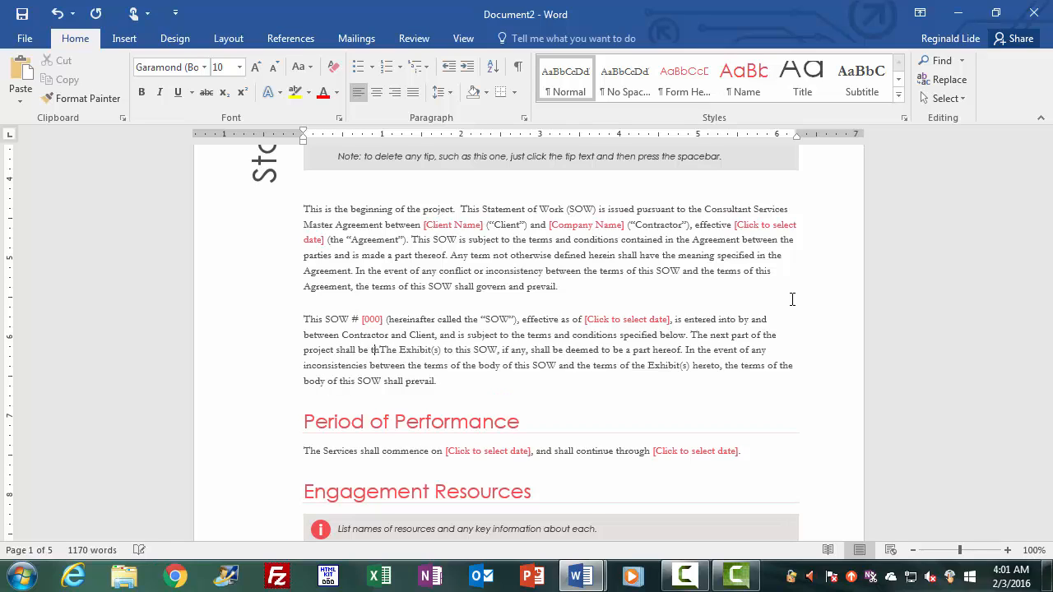
type(" on ")
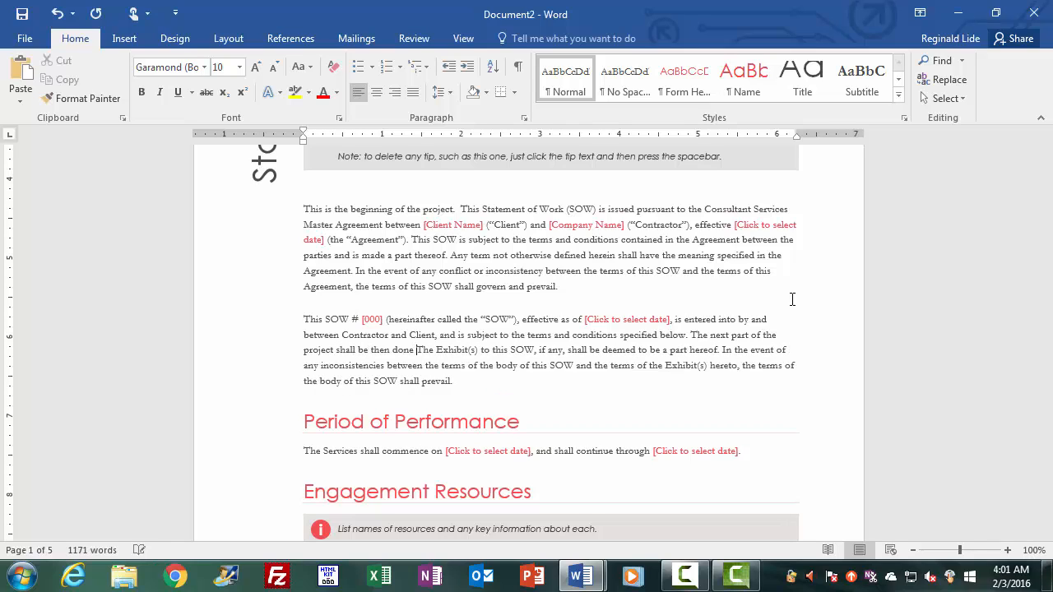
type("next month")
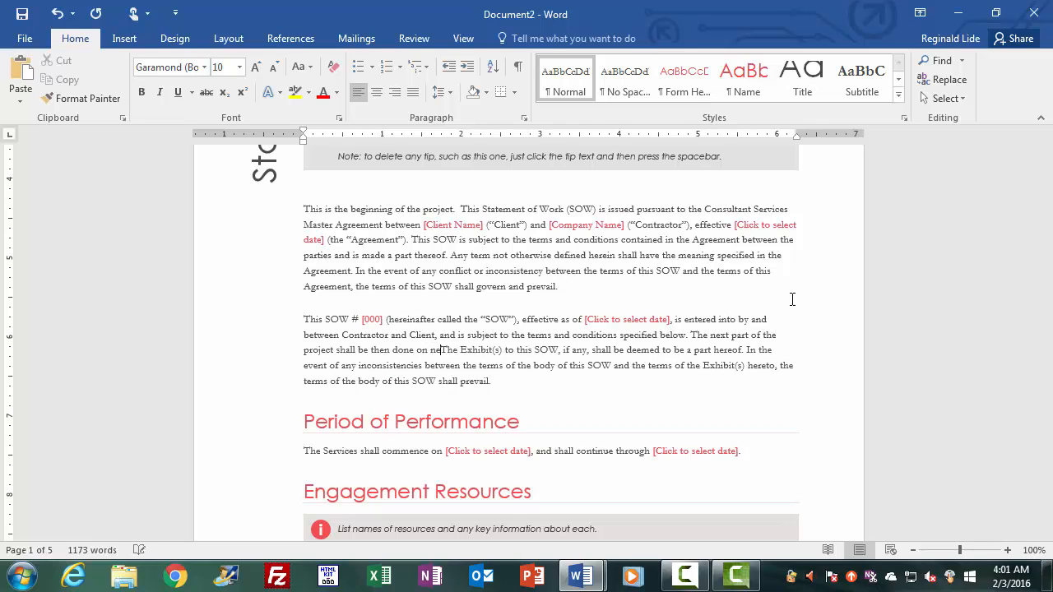
type(".")
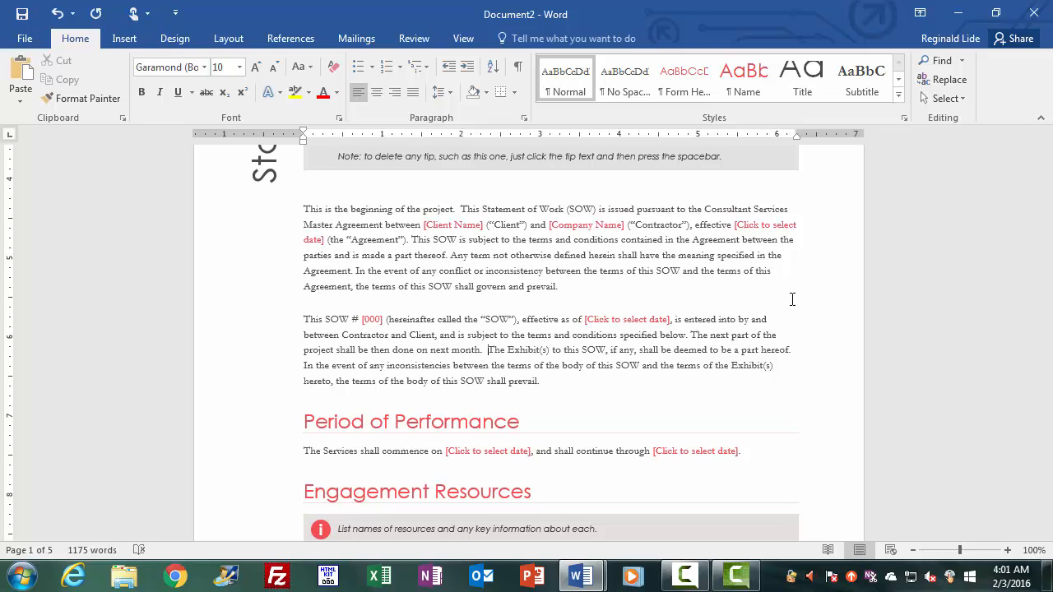
Insert "is a" between "This" and "Statement of Work" in the second sentence of the first body paragraph.
left_click(299, 453)
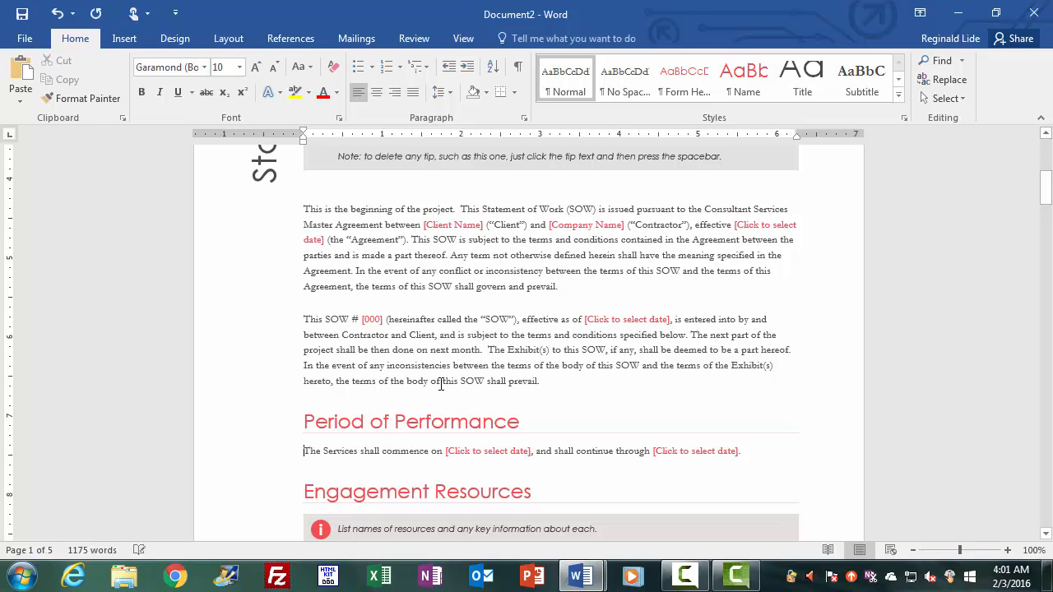
key("Up")
key("Up")
key("Up")
key("Right")
key("Right")
key("Right")
key("Right")
key("Right")
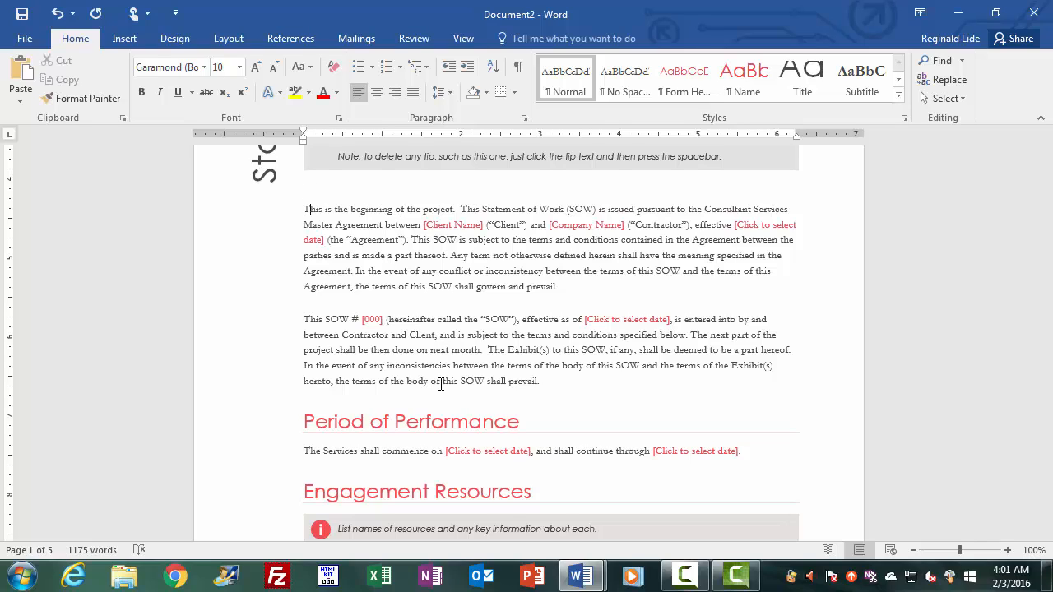
key("Right")
key("Right")
key("Right")
key("Right")
key("Right")
key("Right")
key("Right")
key("Right")
key("Right")
key("Right")
key("Right")
key("Right")
key("Right")
type("is a")
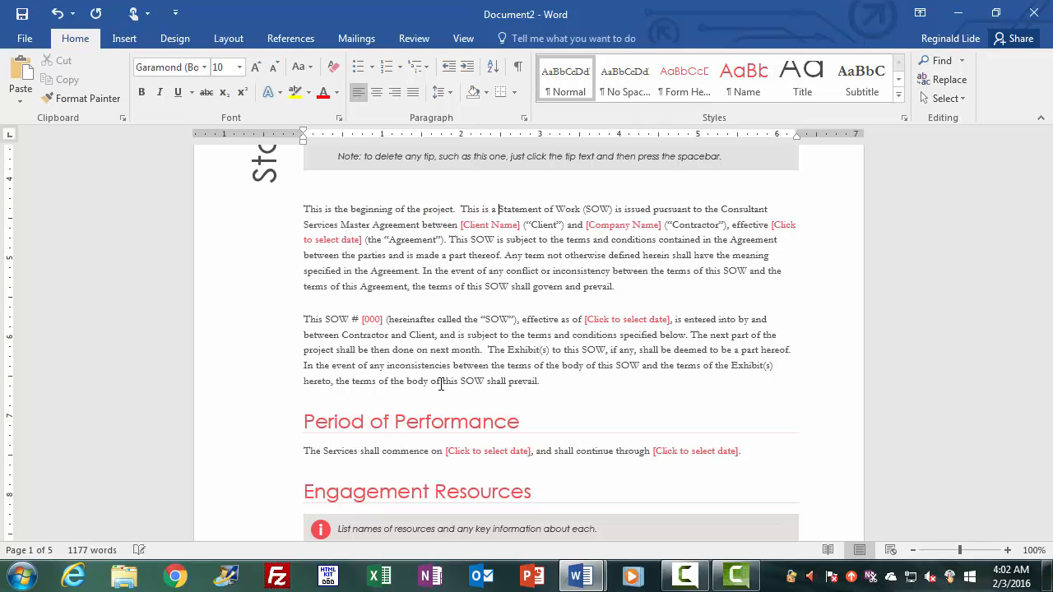
Delete the words "The Exhibit(s) to this" before "SOW, if any" in the second body paragraph.
key("Down")
key("Down")
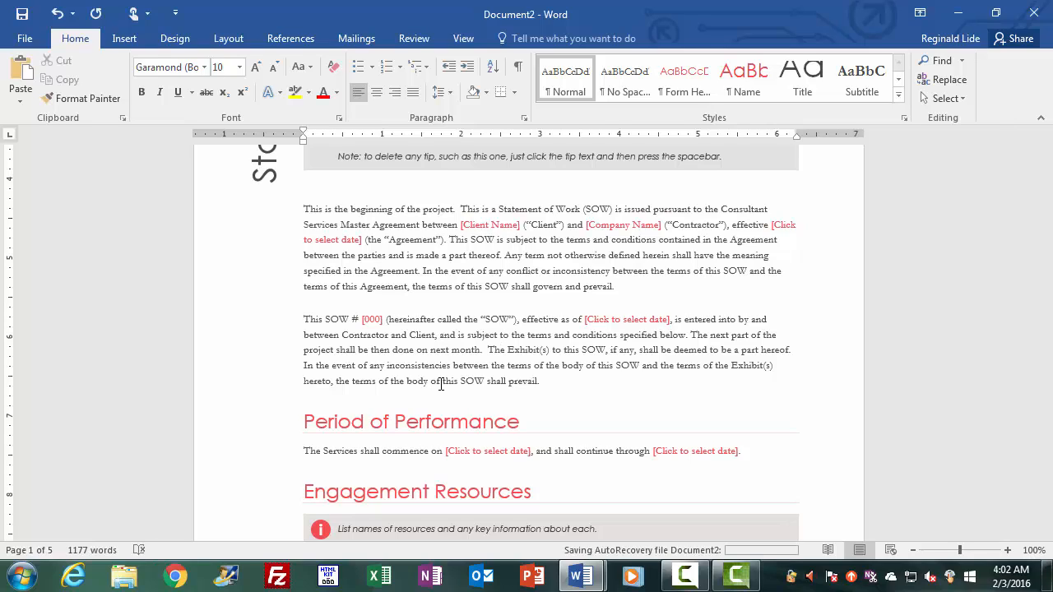
key("Up")
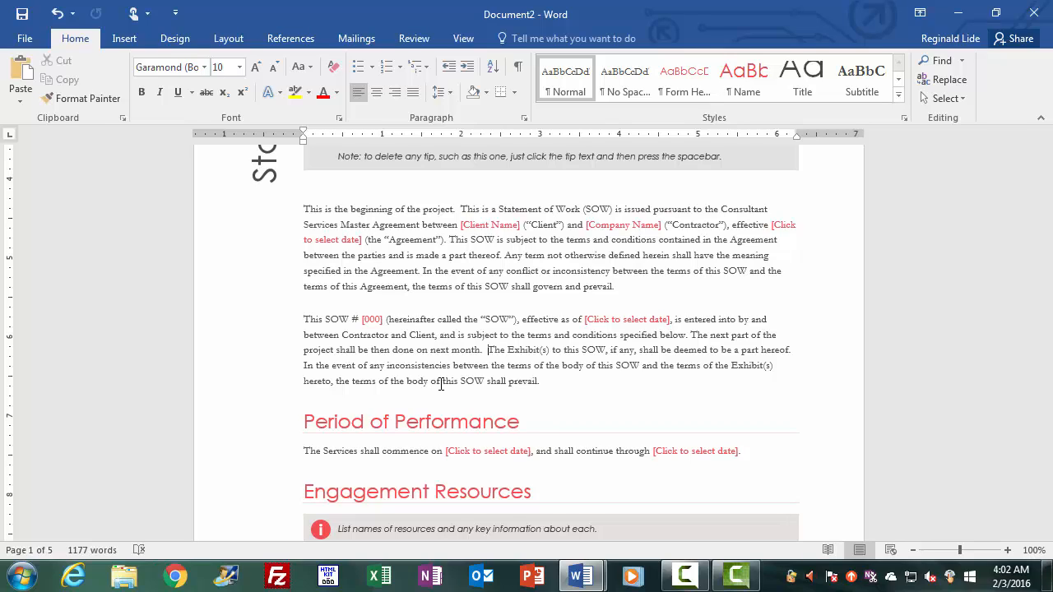
key("Delete")
key("Delete")
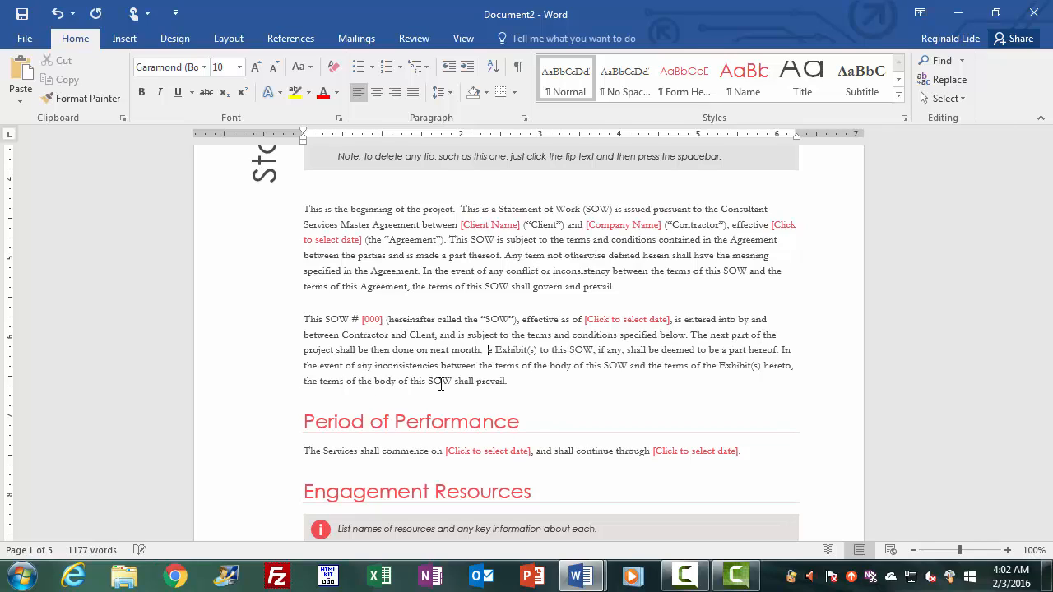
key("Delete")
key("Delete")
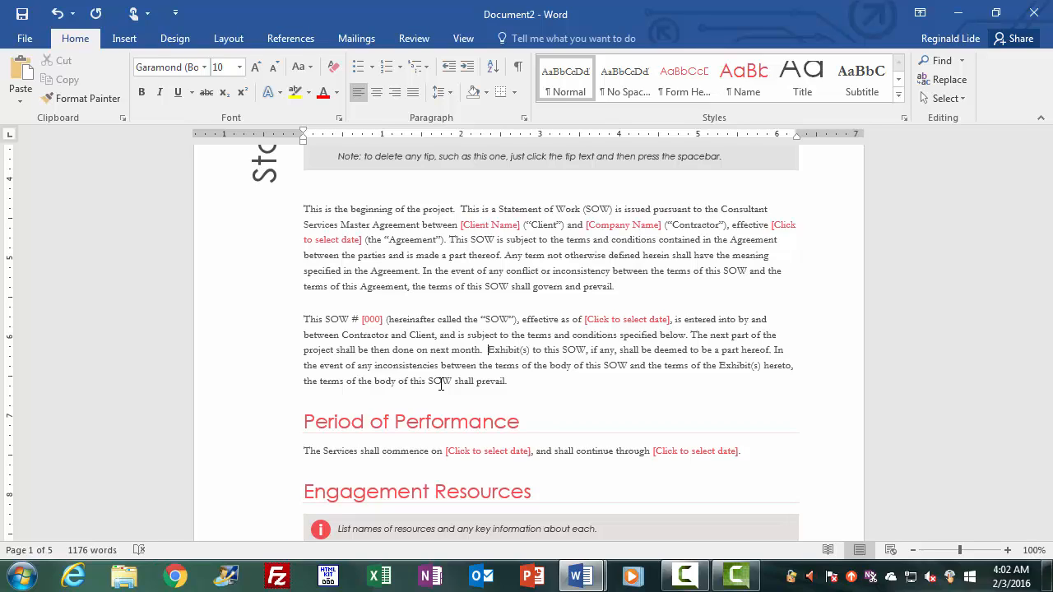
key("Delete")
key("Delete")
key("Delete")
key("Delete")
key("Delete")
key("Delete")
key("Delete")
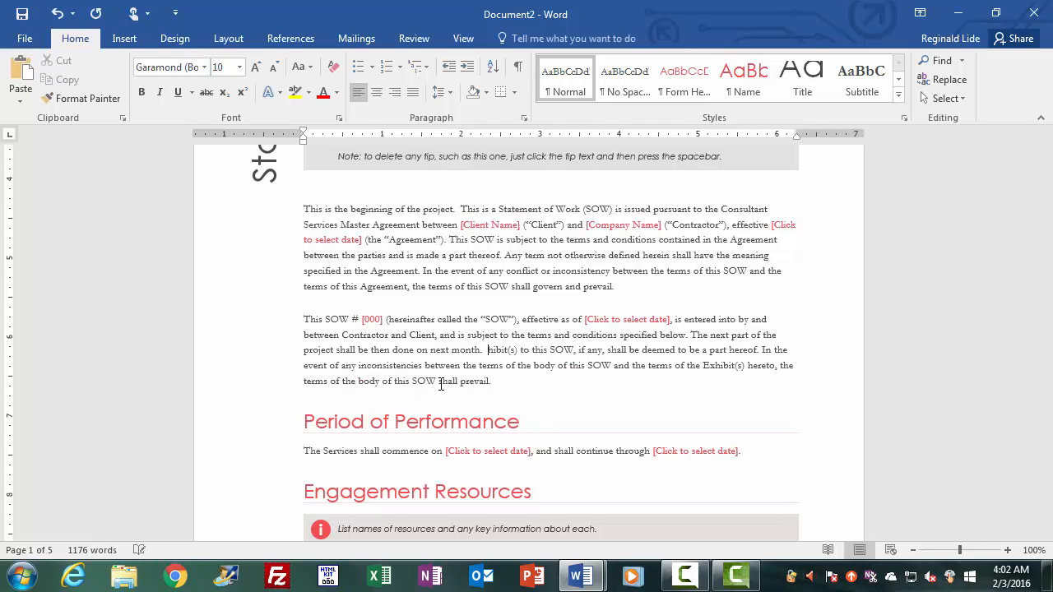
key("Delete")
key("Delete")
key("Delete")
key("Delete")
key("Delete")
key("Delete")
key("Delete")
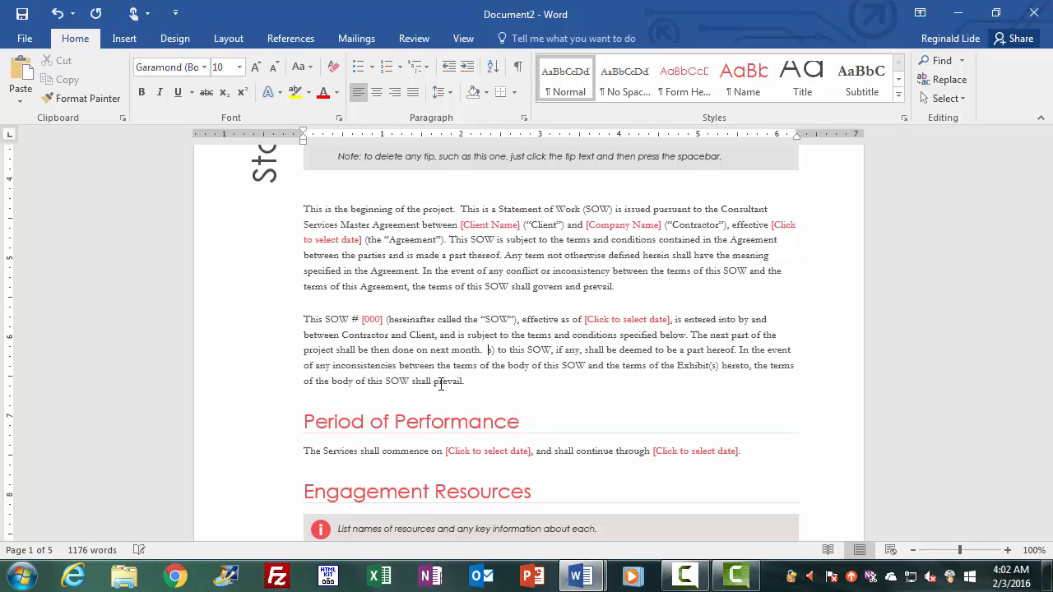
key("Delete")
key("Delete")
key("Delete")
key("Delete")
key("Delete")
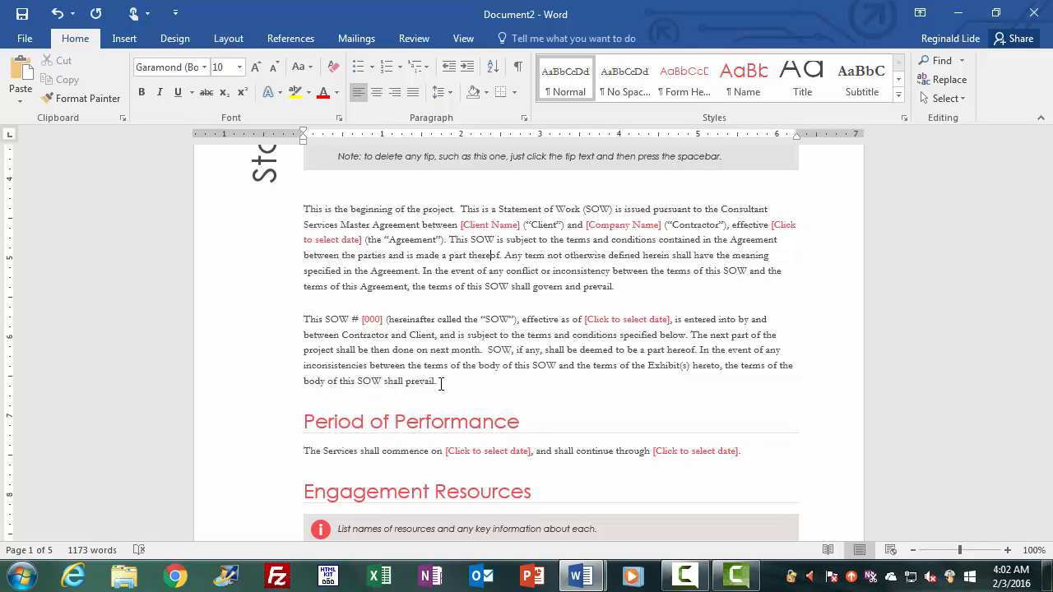
Delete the words "Any term not otherwise defined" before "herein shall have the meaning" in the first body paragraph.
key("Right")
key("Delete")
key("Delete")
key("Delete")
key("Delete")
key("Delete")
key("Delete")
key("Delete")
key("Delete")
key("Delete")
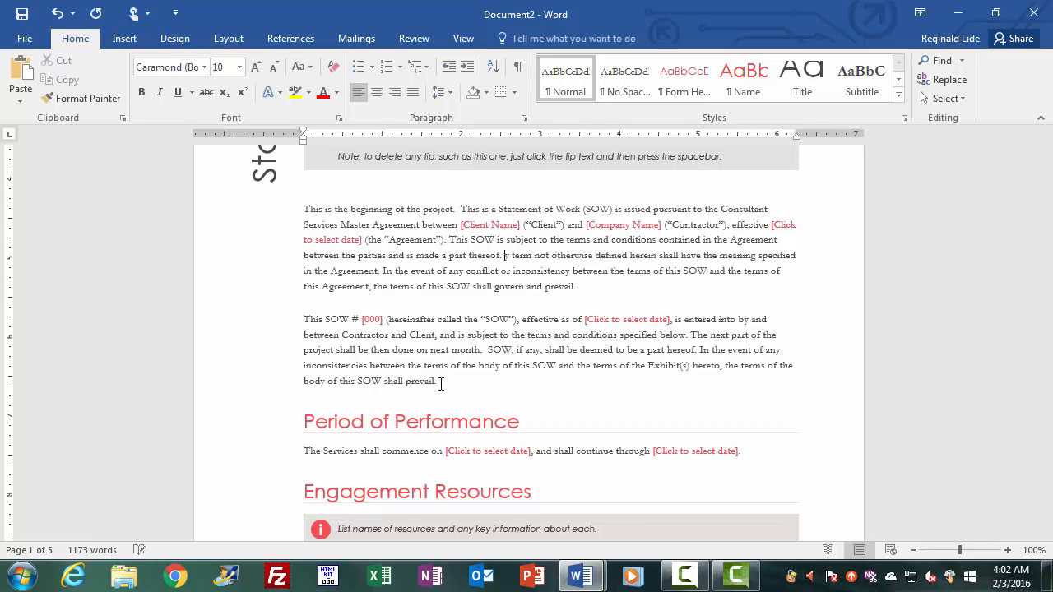
key("Delete")
key("Delete")
key("Delete")
key("Delete")
key("Delete")
key("Delete")
key("Delete")
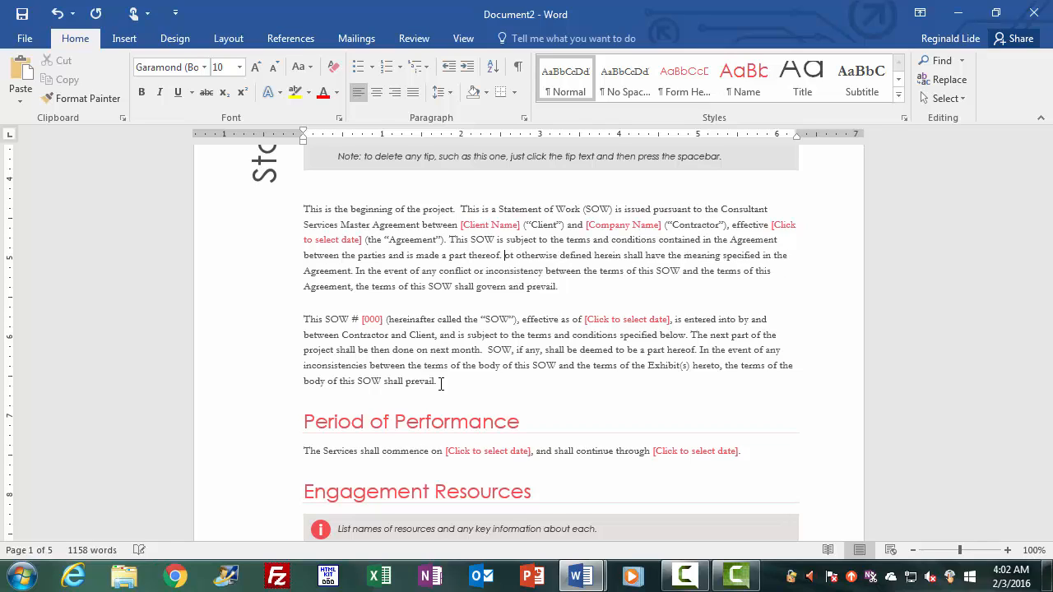
key("Delete")
key("Delete")
key("Delete")
key("Delete")
key("Delete")
key("Delete")
key("Delete")
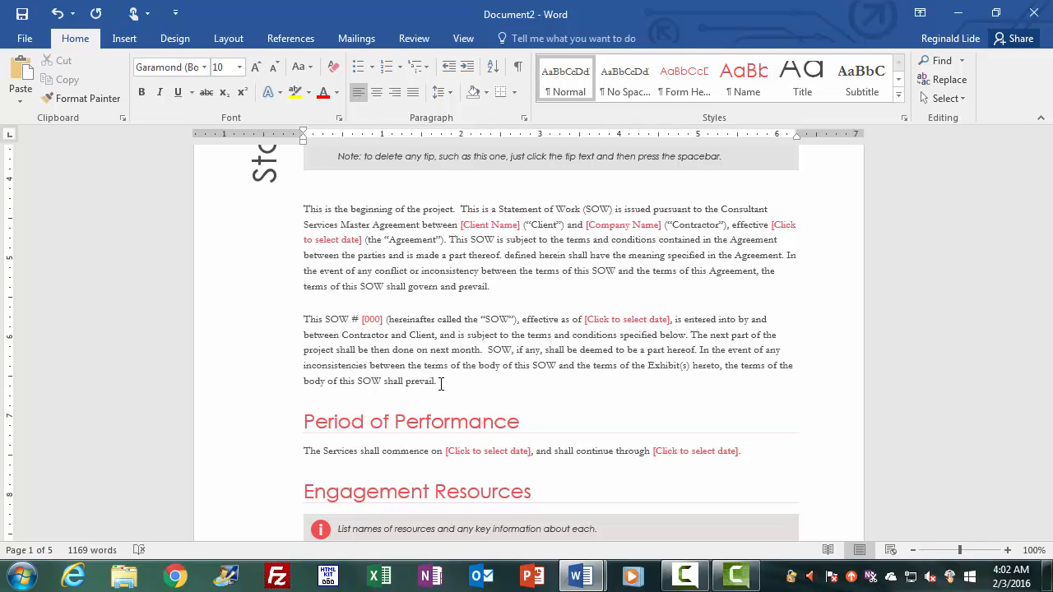
double_click(520, 255)
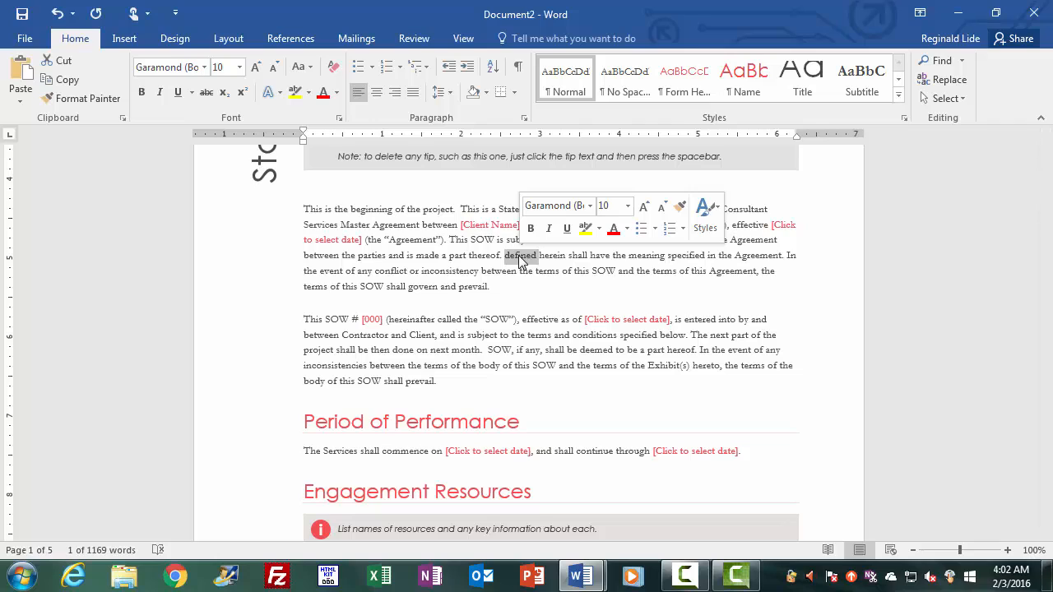
key("Delete")
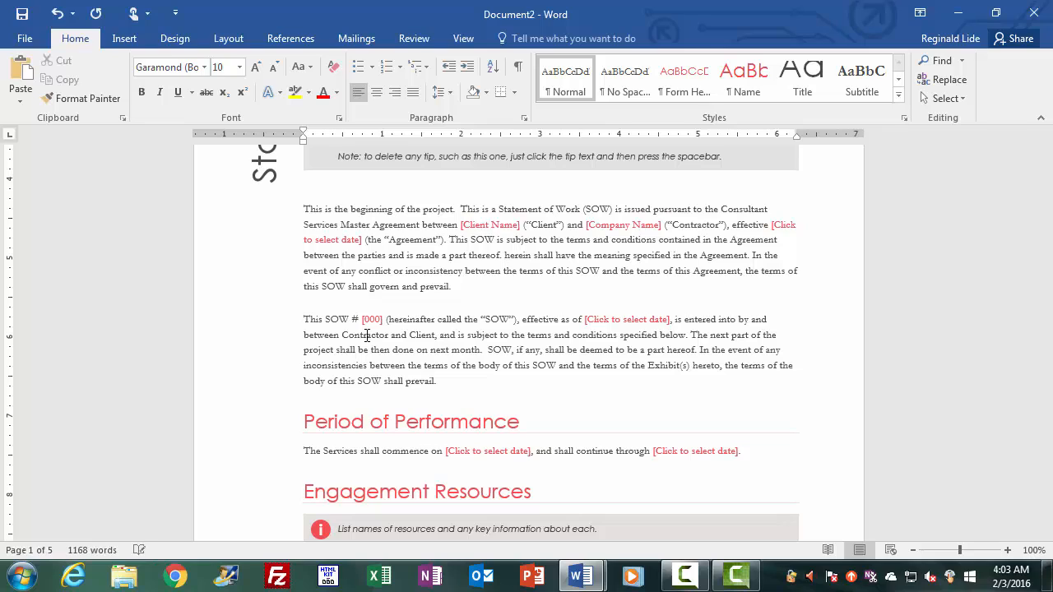
Delete "Contractor" before "and Client" in the second body paragraph and "Agreement" after "contained in the" in the first.
double_click(367, 336)
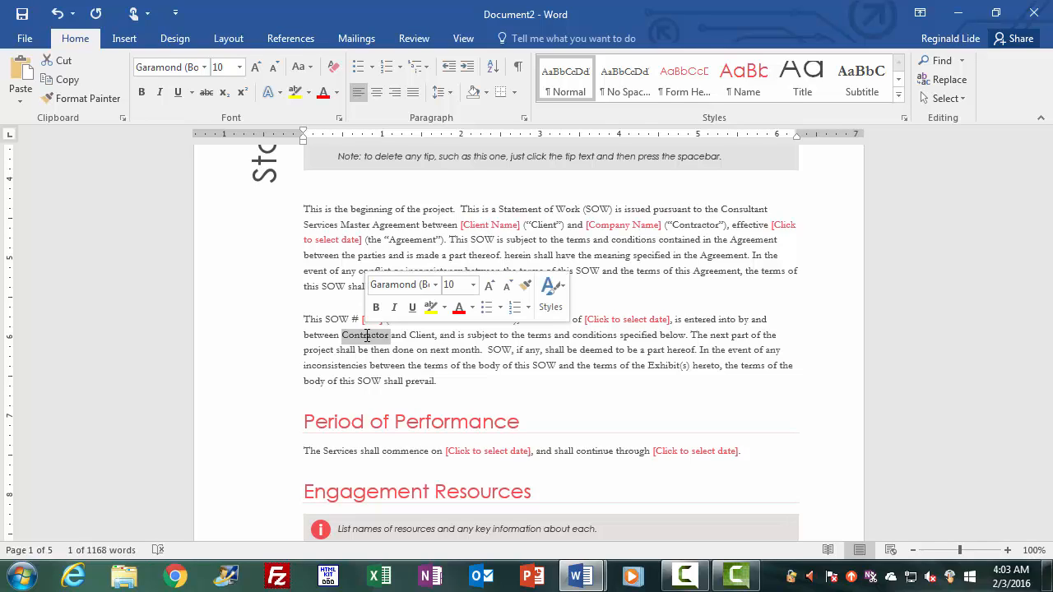
key("Delete")
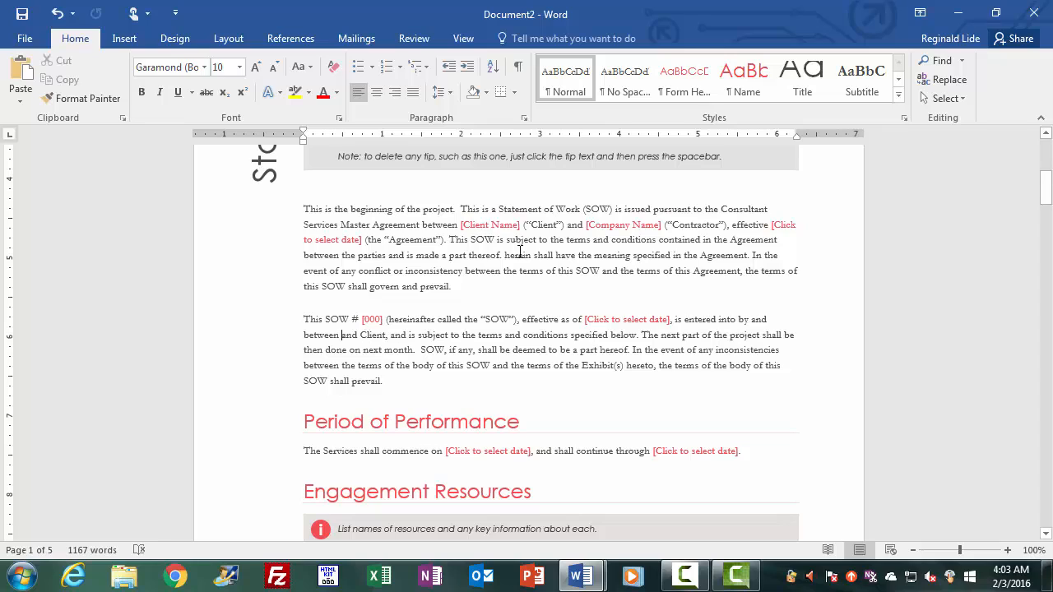
double_click(762, 240)
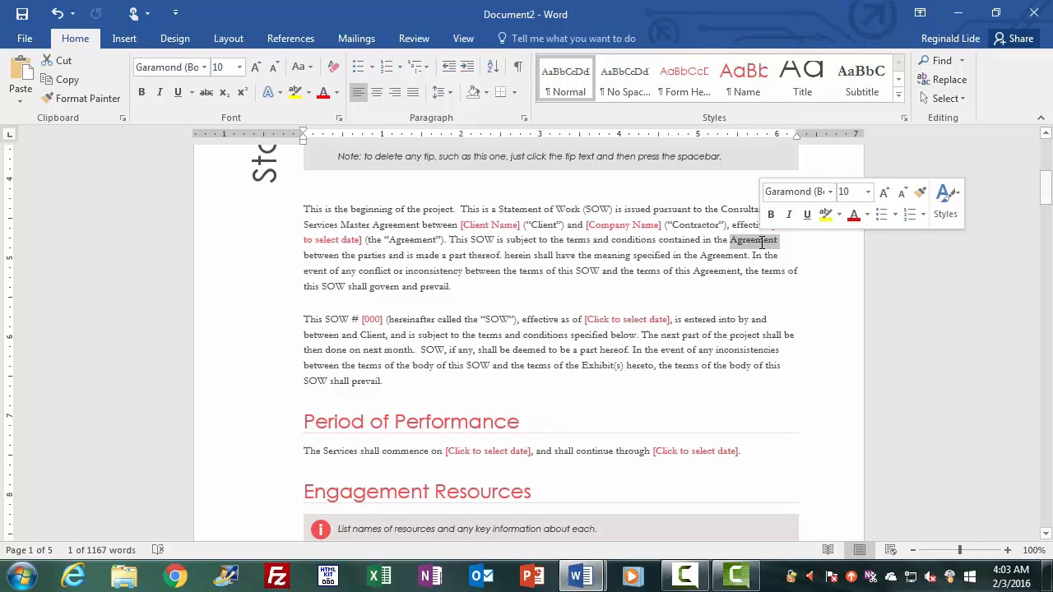
key("Delete")
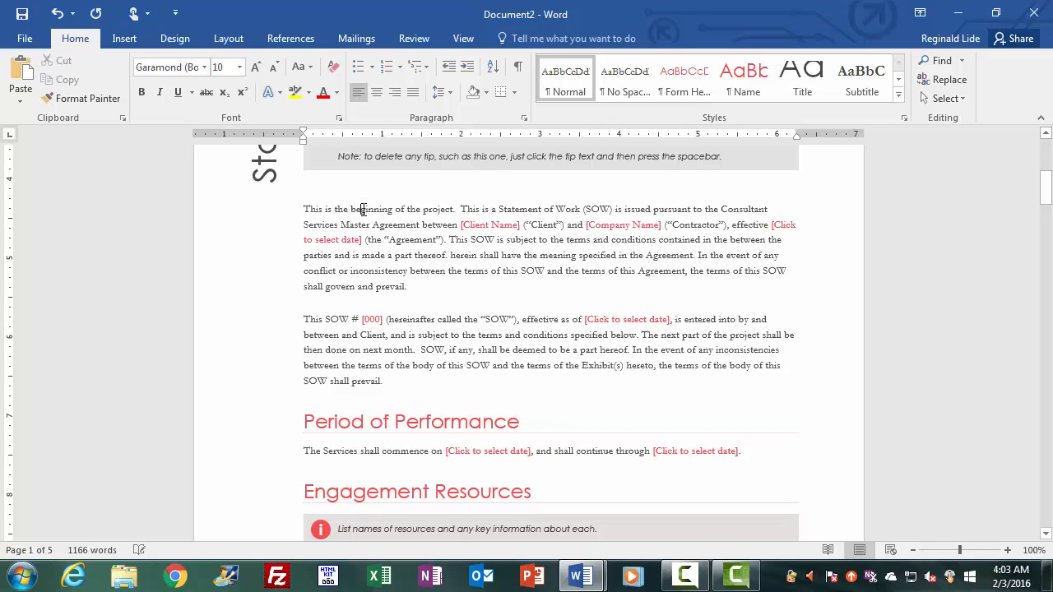
Select the single words "beginning" and "Agreement" in the first body paragraph, and select each of the two body paragraphs whole.
double_click(363, 209)
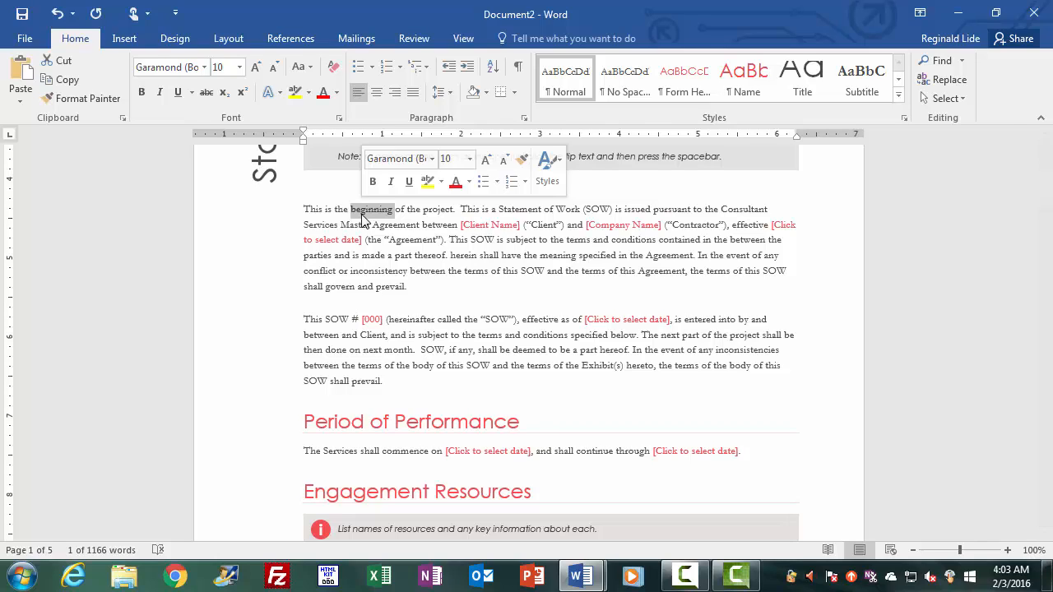
double_click(395, 224)
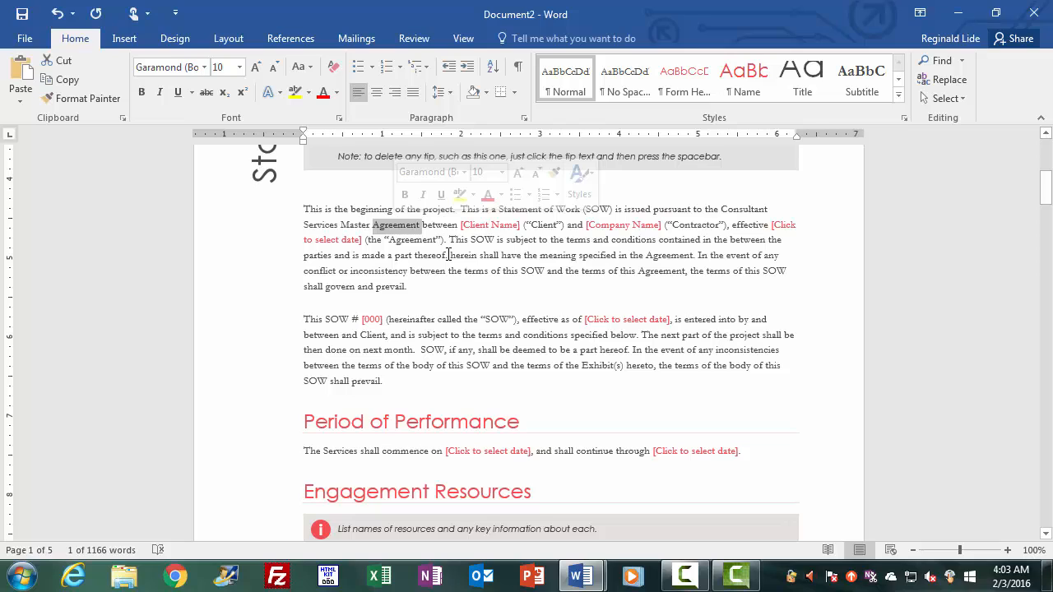
triple_click(448, 255)
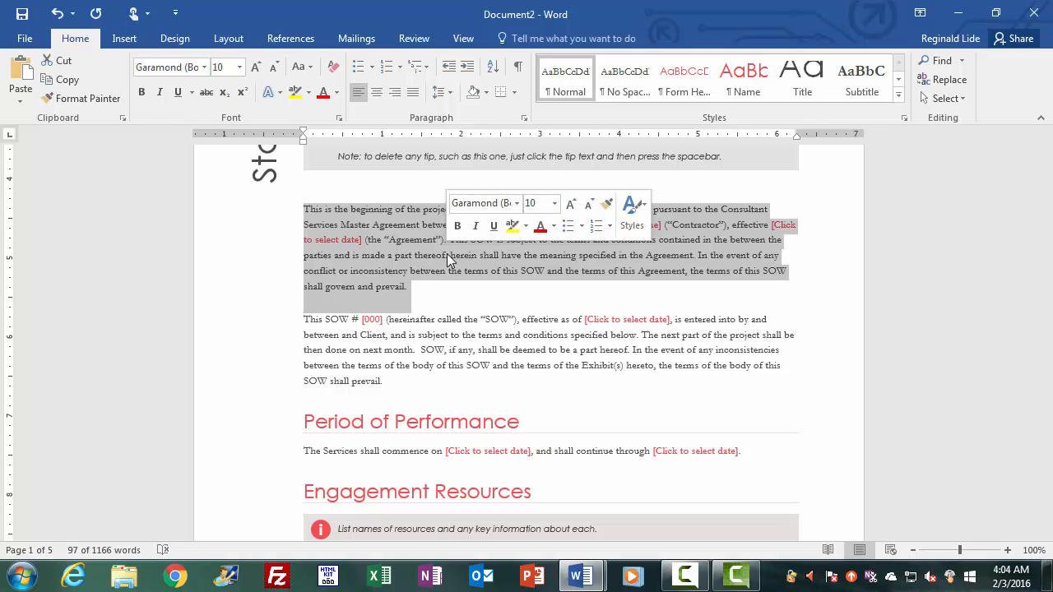
double_click(433, 350)
triple_click(432, 350)
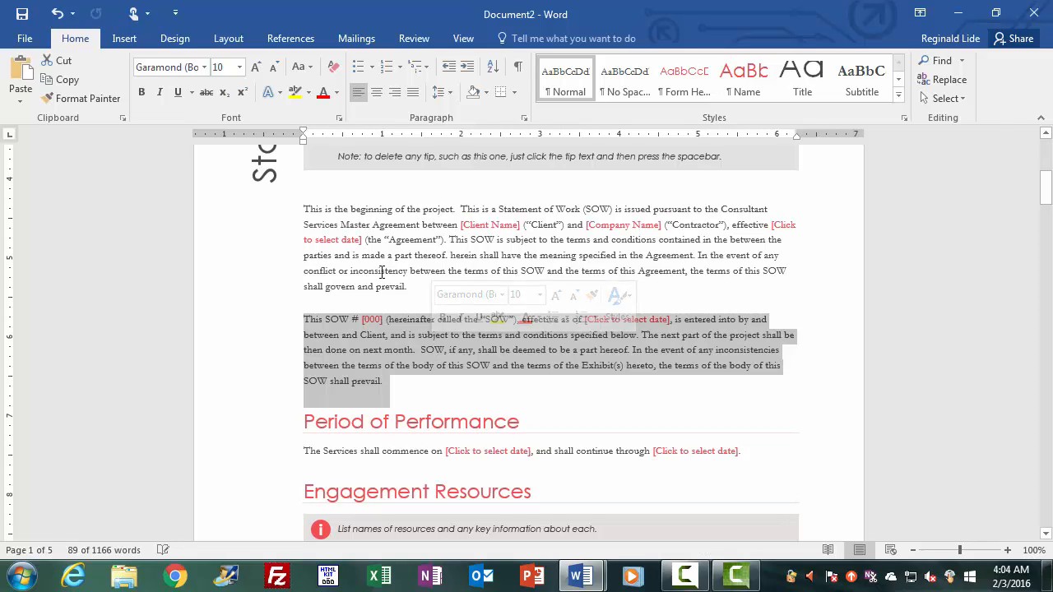
Delete the entire first and second body paragraphs above the Period of Performance heading.
left_click(590, 250)
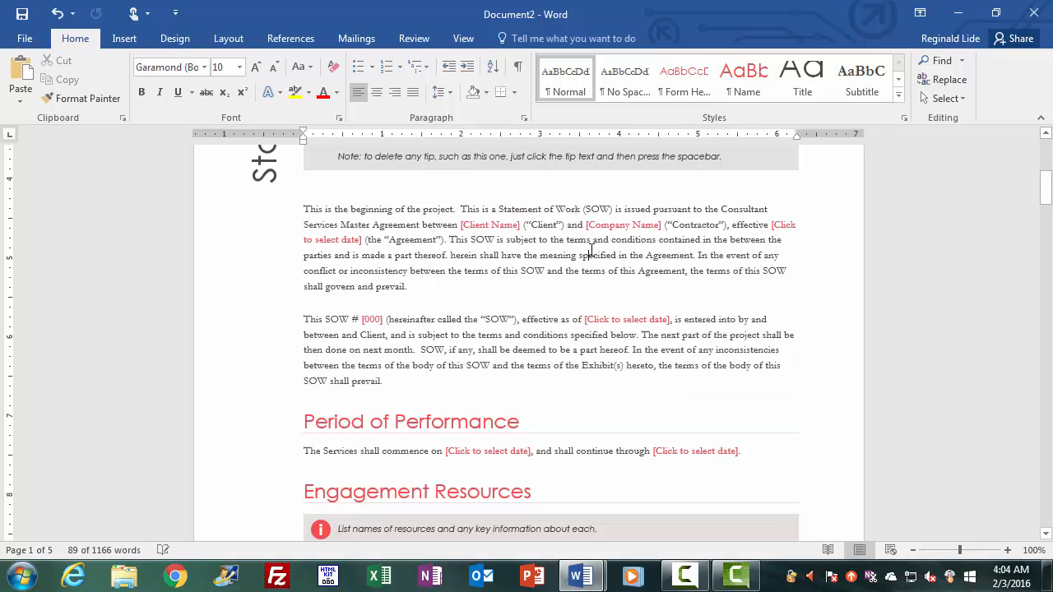
triple_click(590, 251)
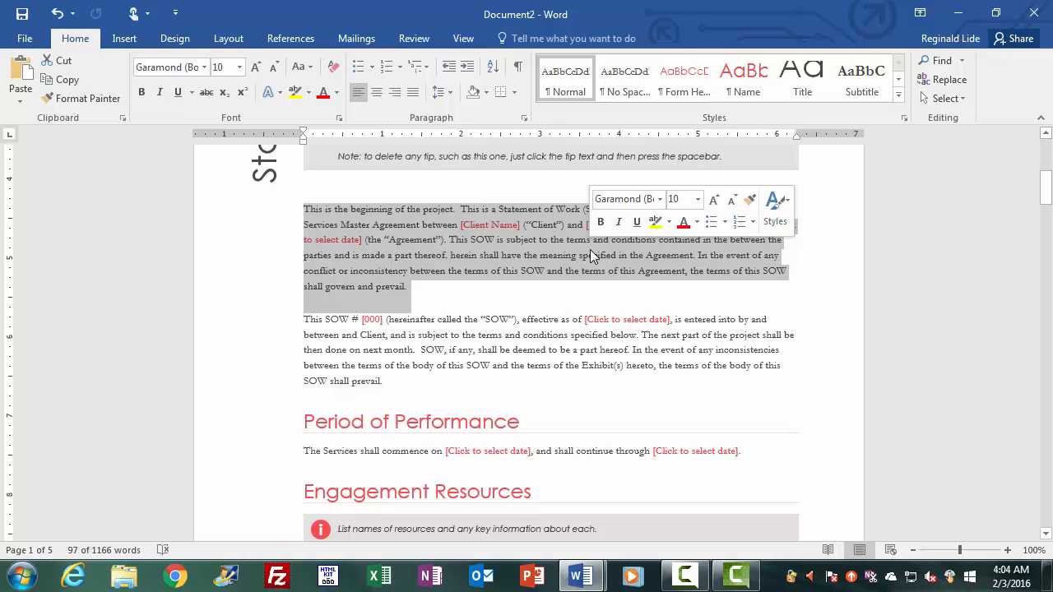
key("Delete")
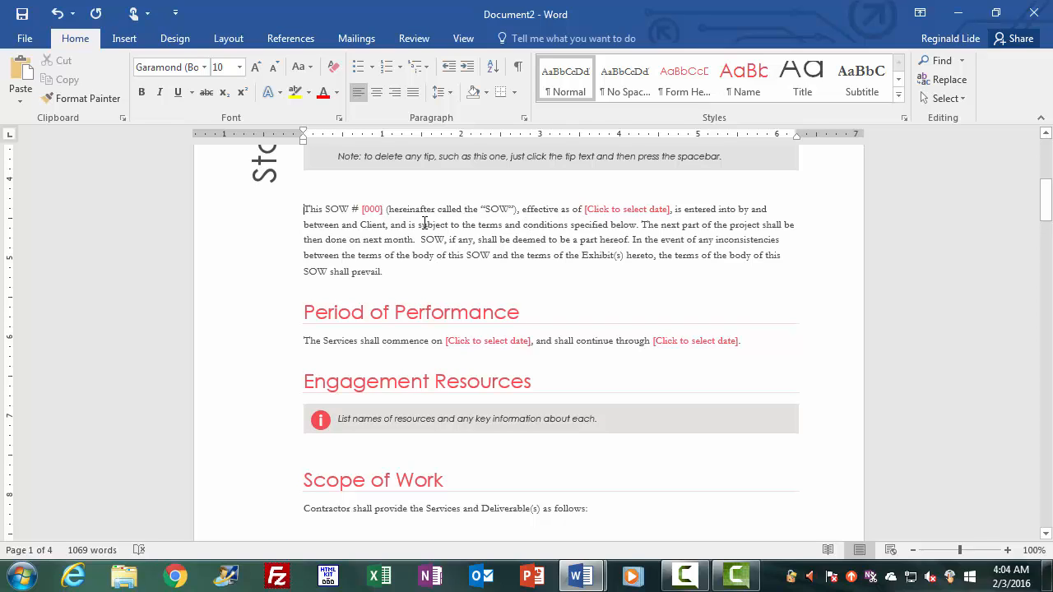
triple_click(423, 224)
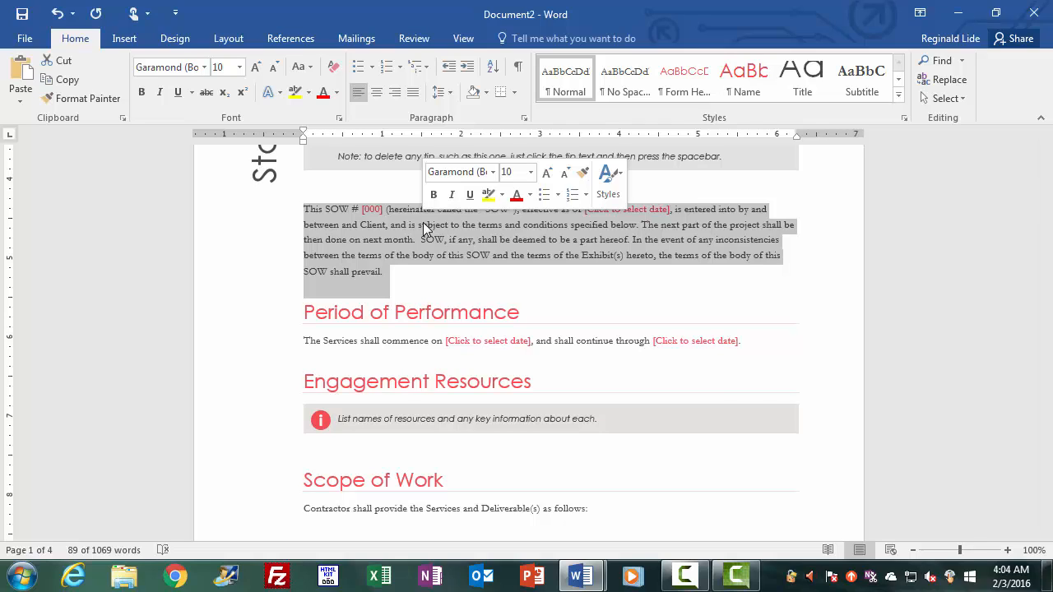
key("Delete")
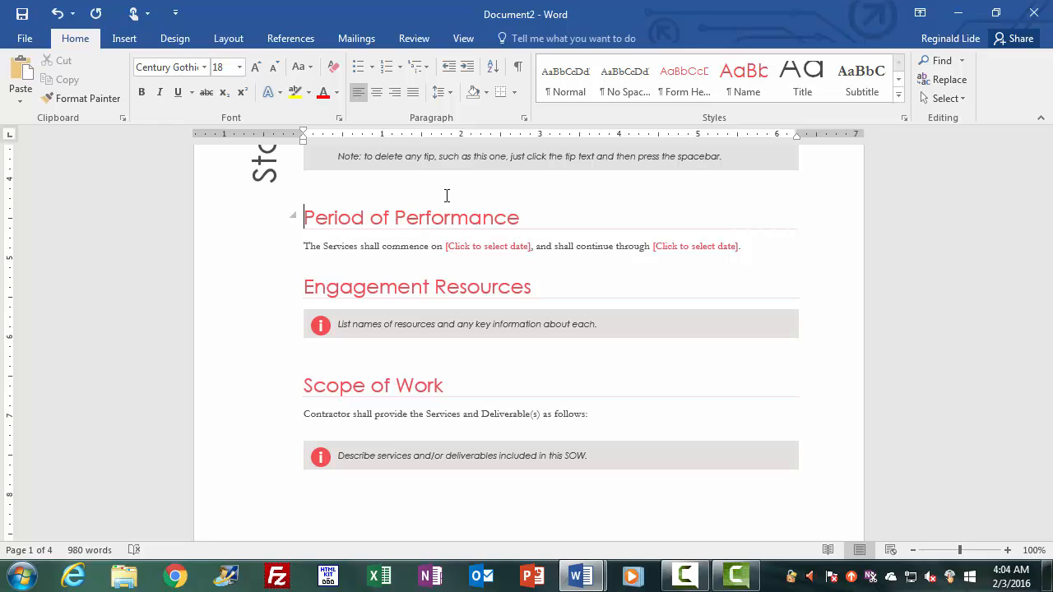
Select the whole first paragraph under Fee Schedule, and the whole second paragraph starting "This figure is based on", clearing each selection.
scroll(449, 214, "down", 2)
scroll(450, 214, "down", 10)
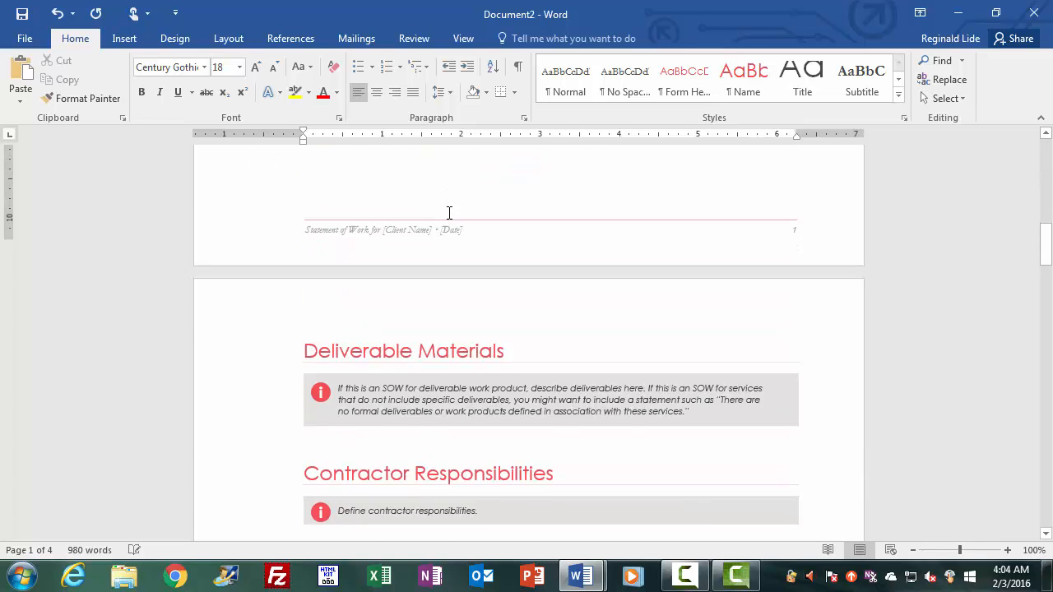
scroll(450, 214, "down", 5)
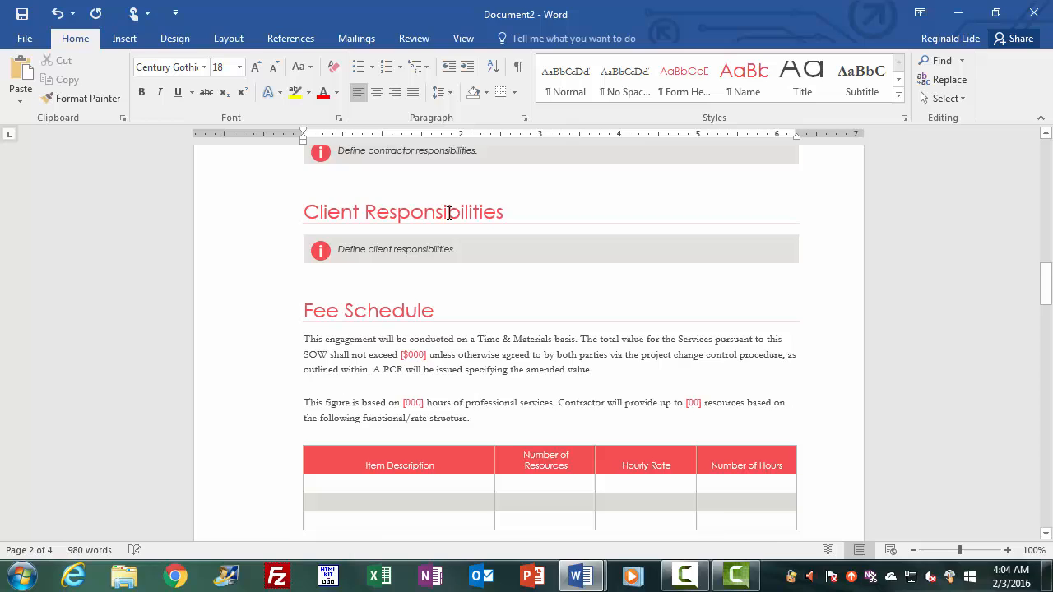
double_click(316, 317)
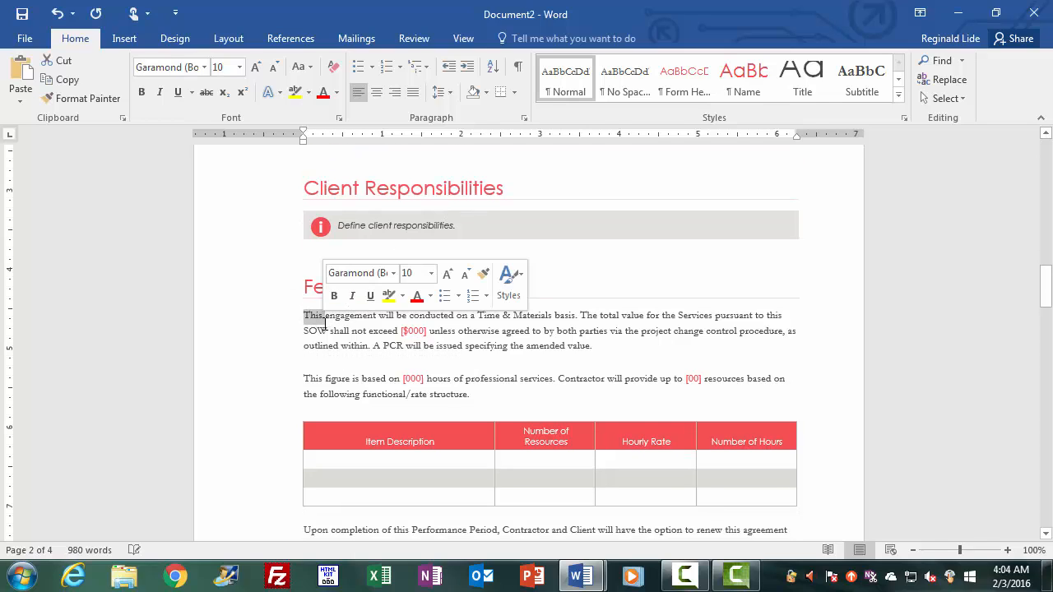
triple_click(325, 329)
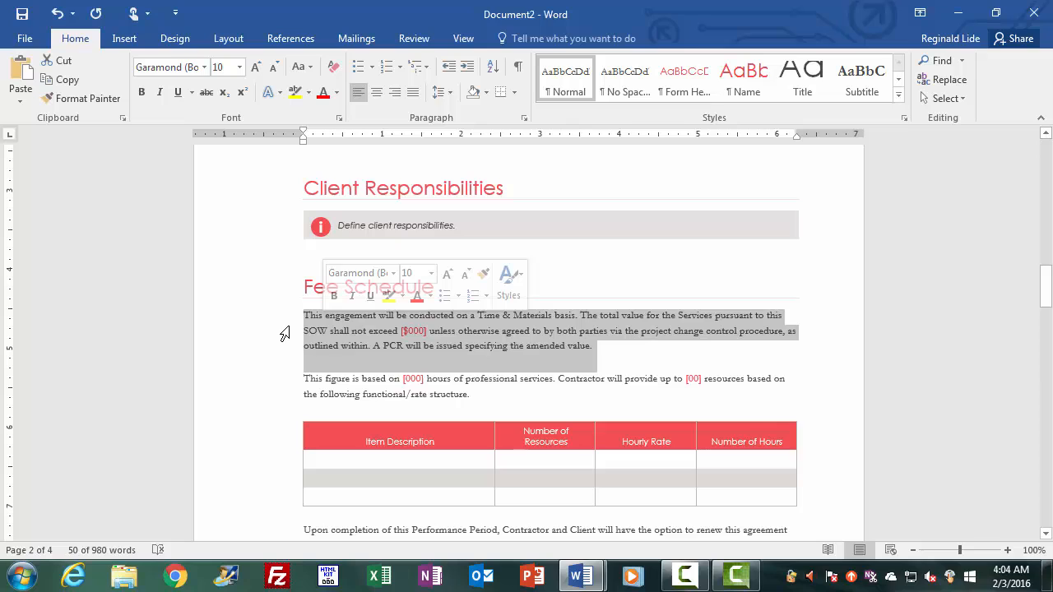
left_click(343, 337)
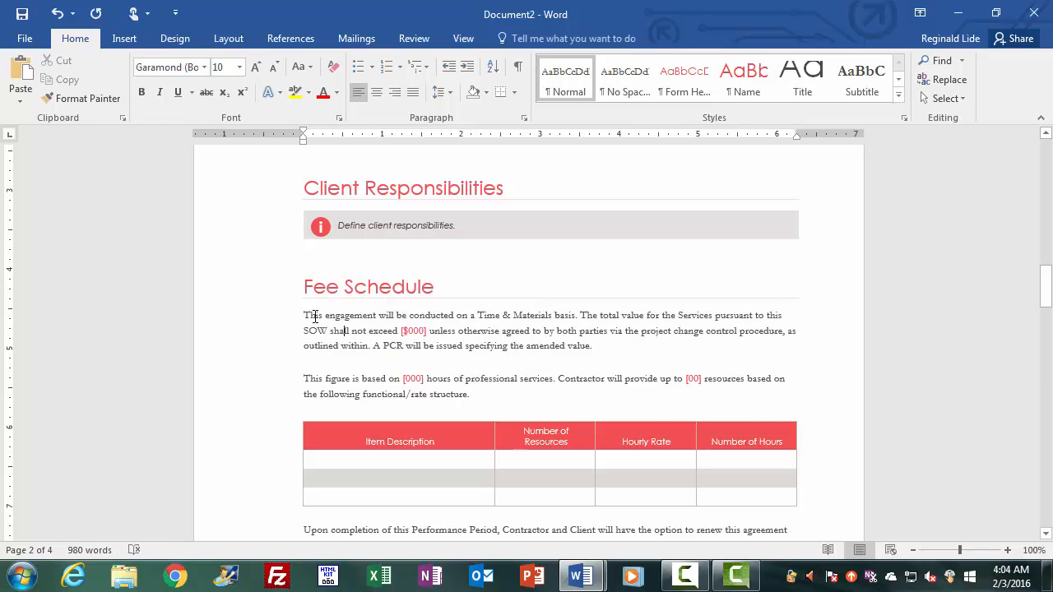
triple_click(328, 316)
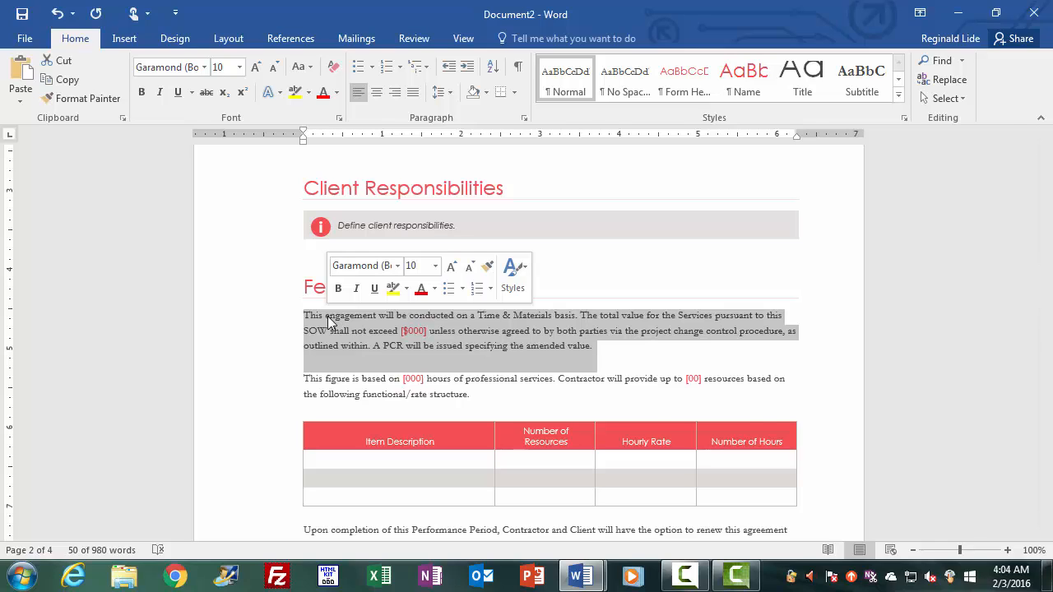
left_click(366, 335)
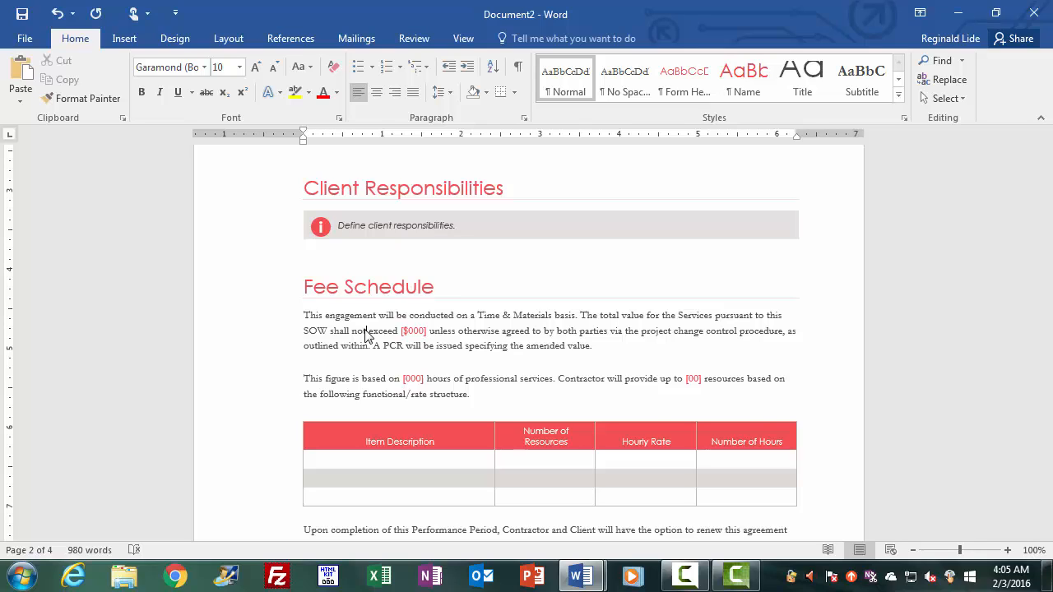
left_click(366, 333)
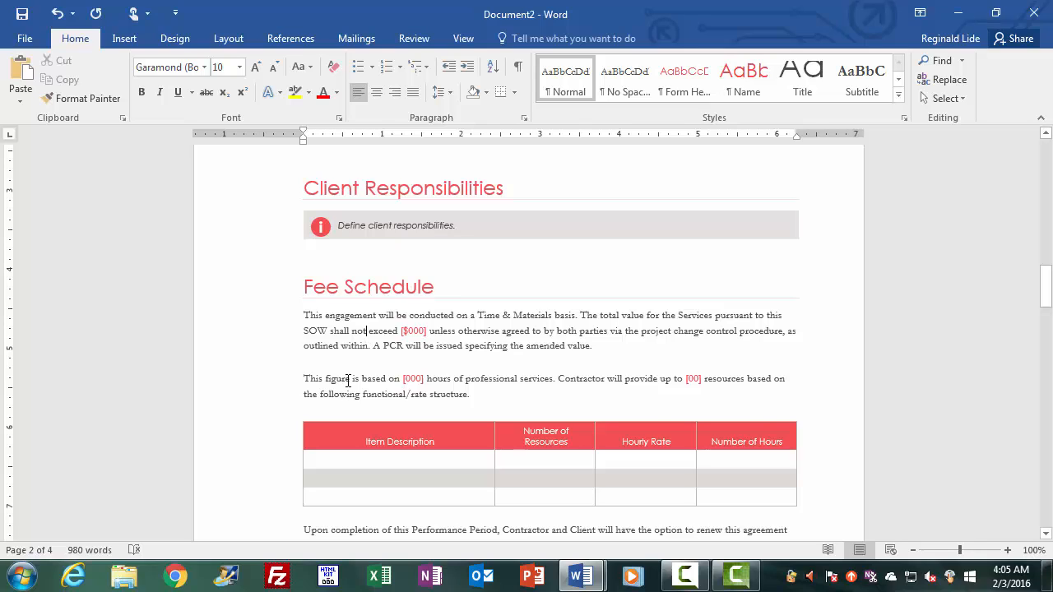
triple_click(348, 380)
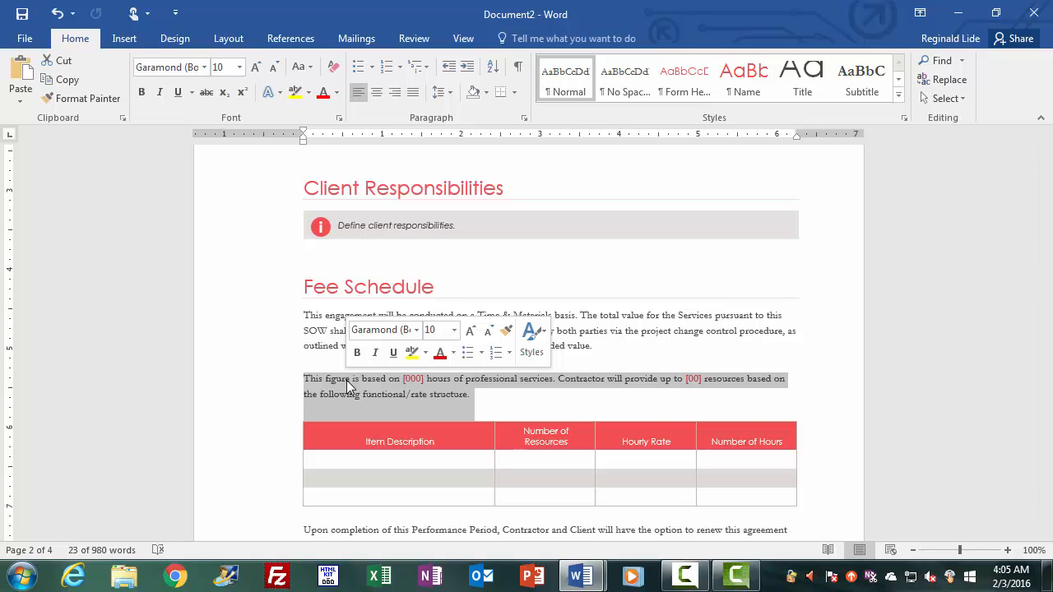
left_click(346, 380)
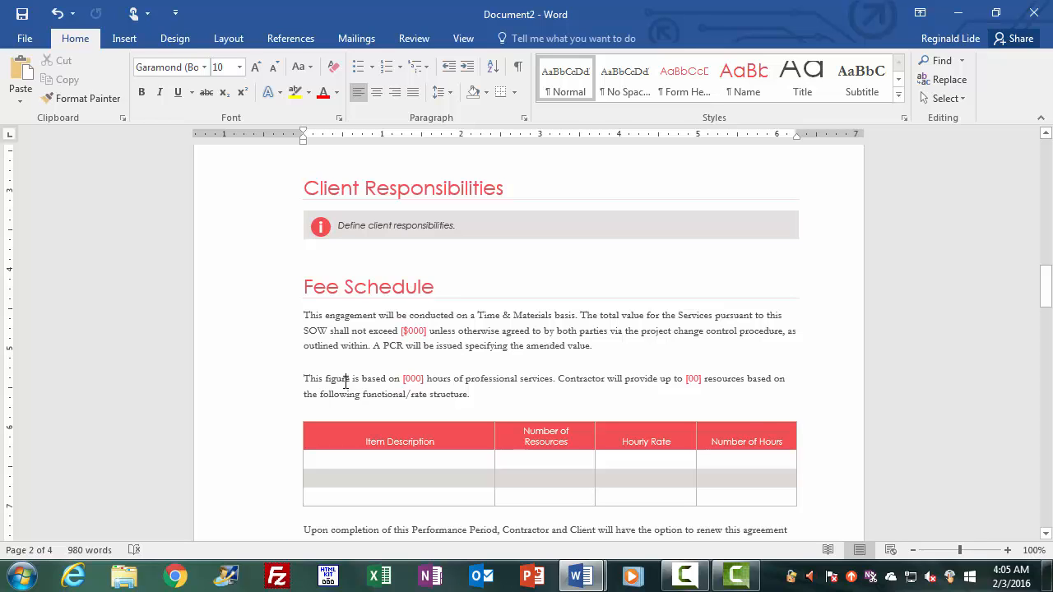
Select the whole first Fee Schedule paragraph and, separately, only its second line, and clear the selection.
scroll(345, 383, "down", 6)
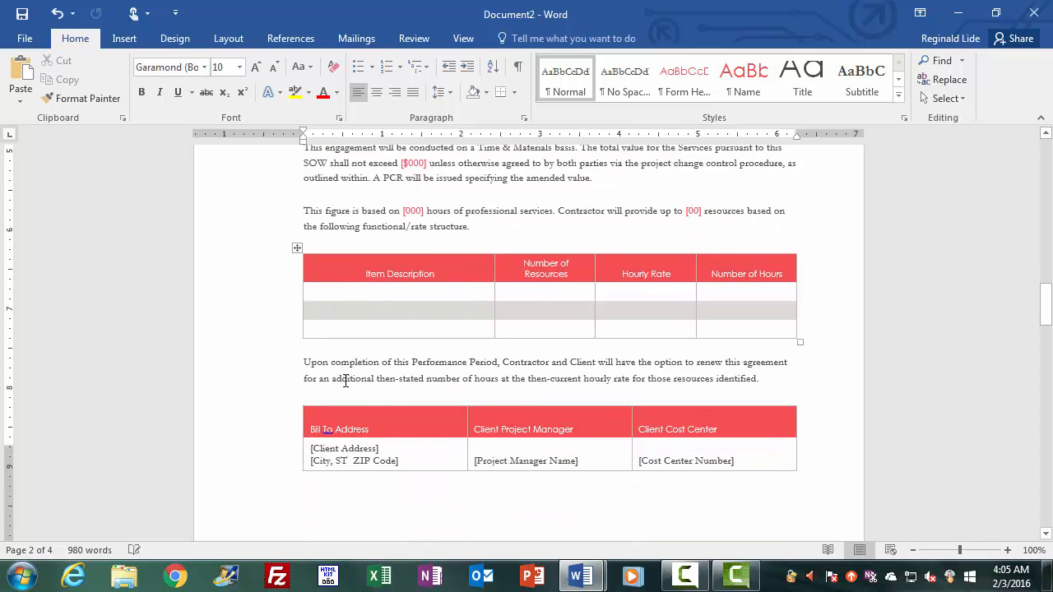
scroll(340, 373, "up", 5)
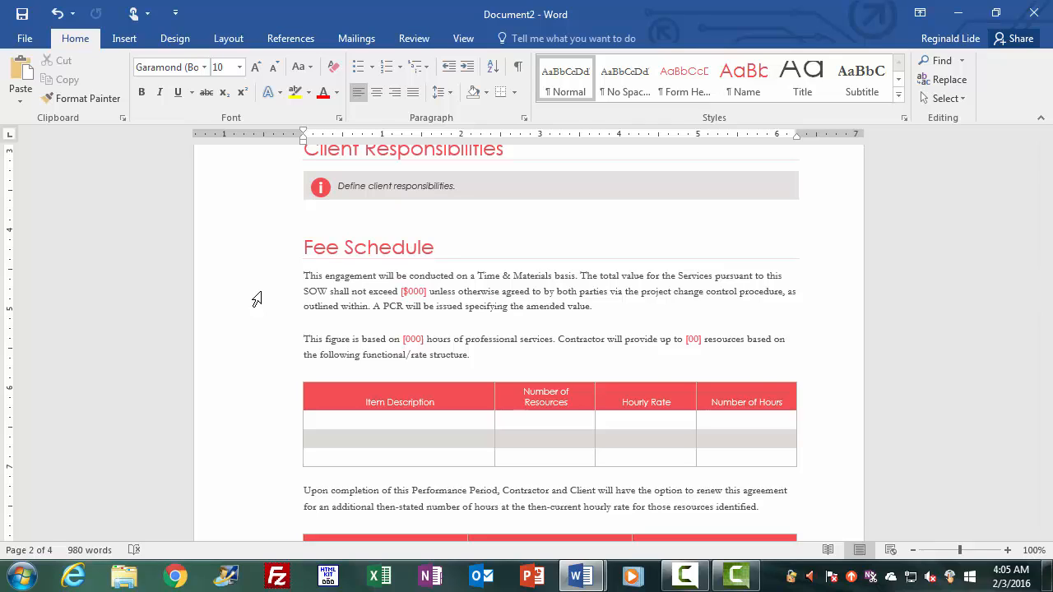
double_click(257, 299)
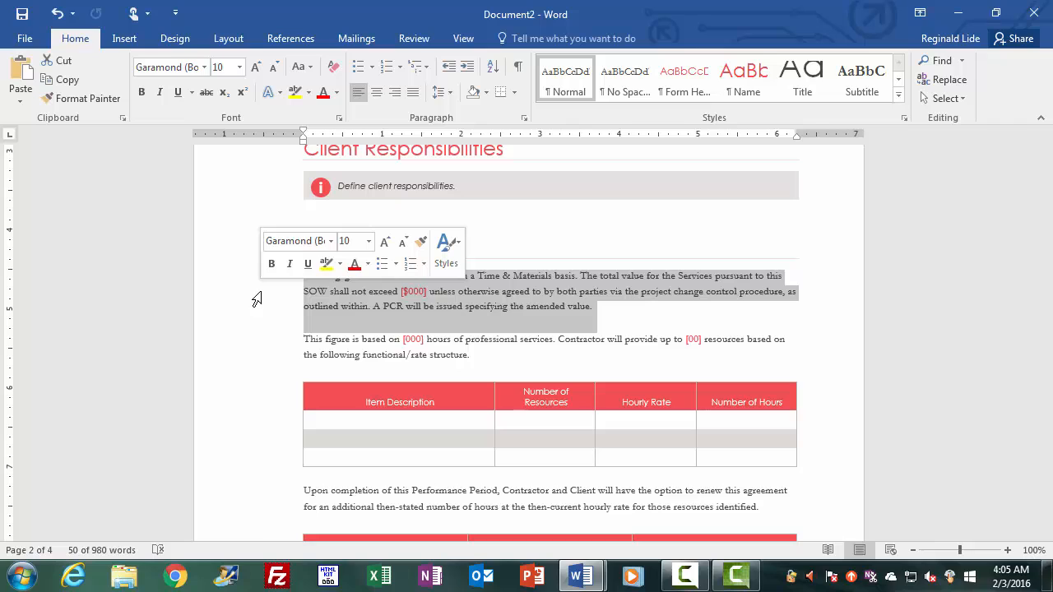
left_click(260, 294)
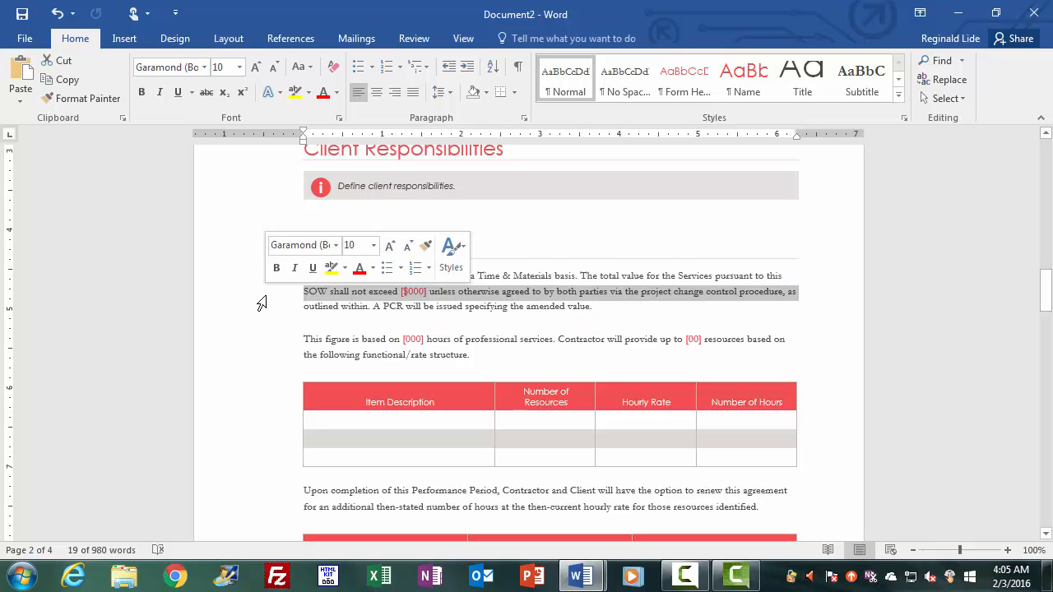
left_click(307, 338)
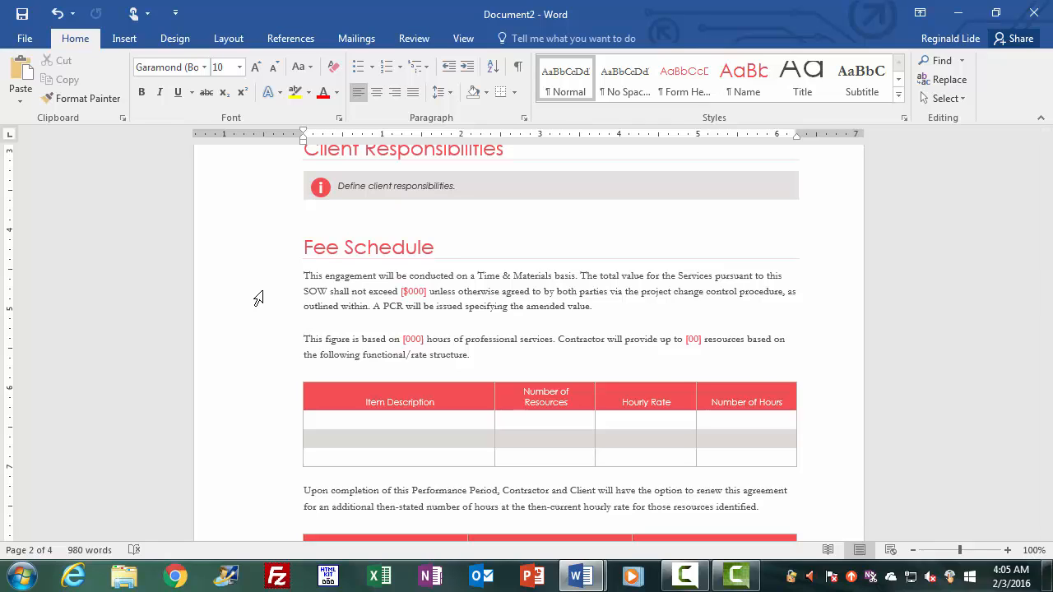
double_click(258, 298)
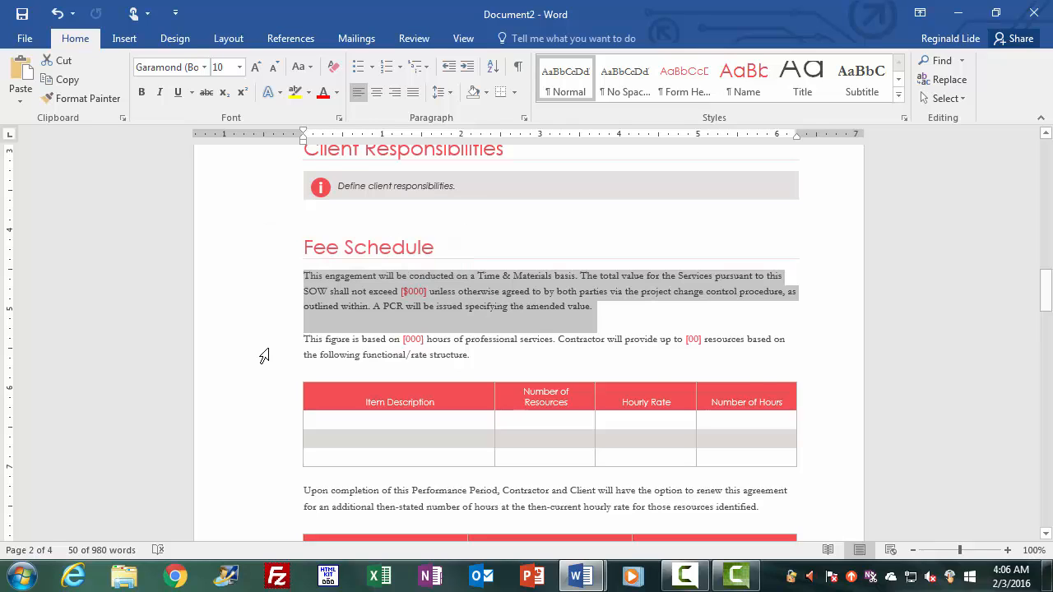
left_click(337, 357)
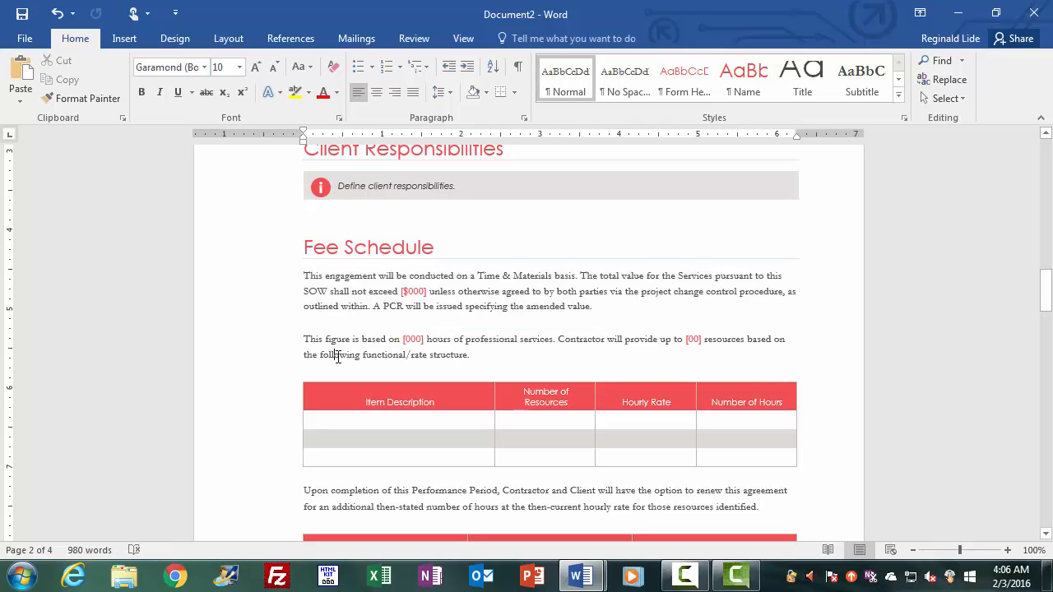
Delete the whole second Fee Schedule paragraph, starting "This figure is based on", along with the empty line left above the table.
double_click(253, 351)
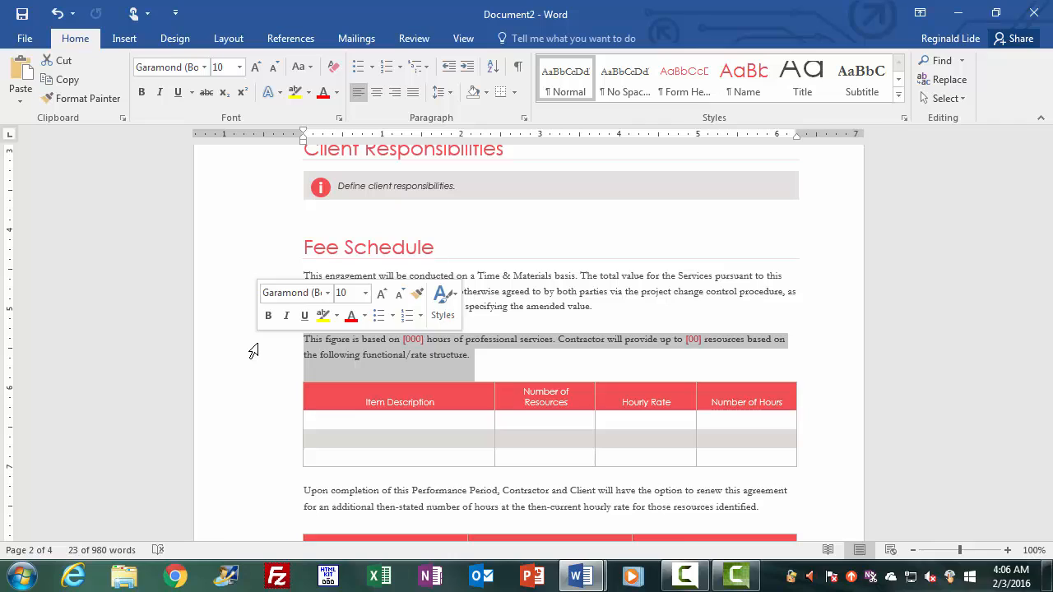
key("Delete")
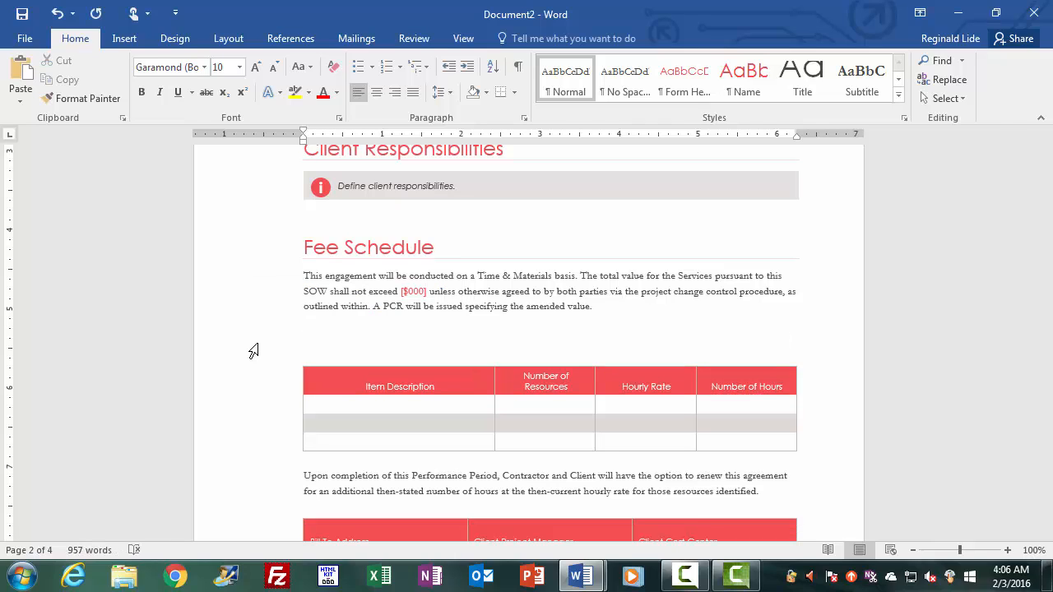
key("Delete")
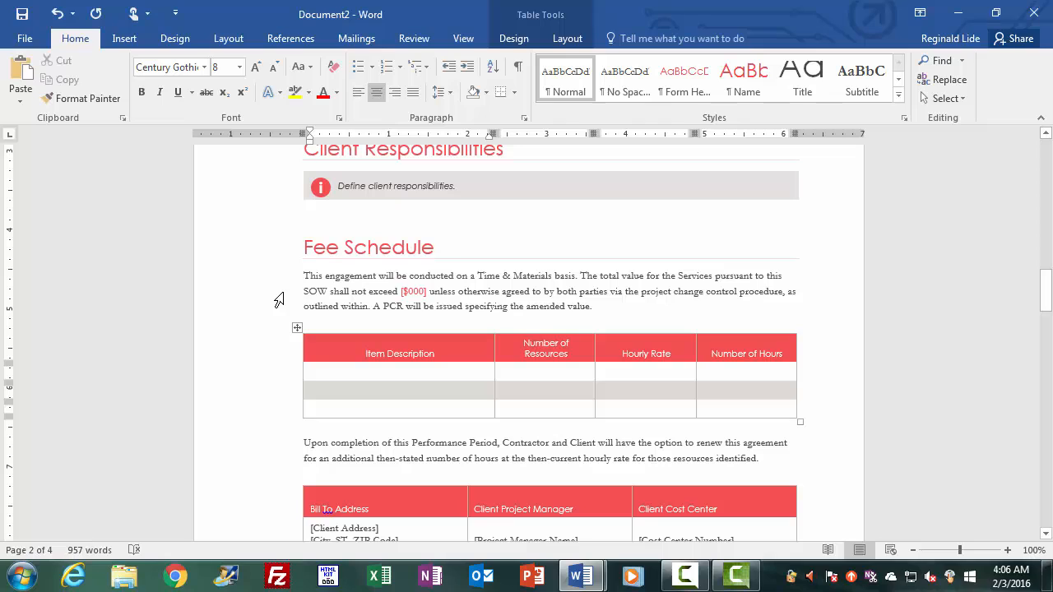
Select the second line of the first Fee Schedule paragraph, separately the last line of the "Upon completion" paragraph, and clear the selection.
left_click(279, 299)
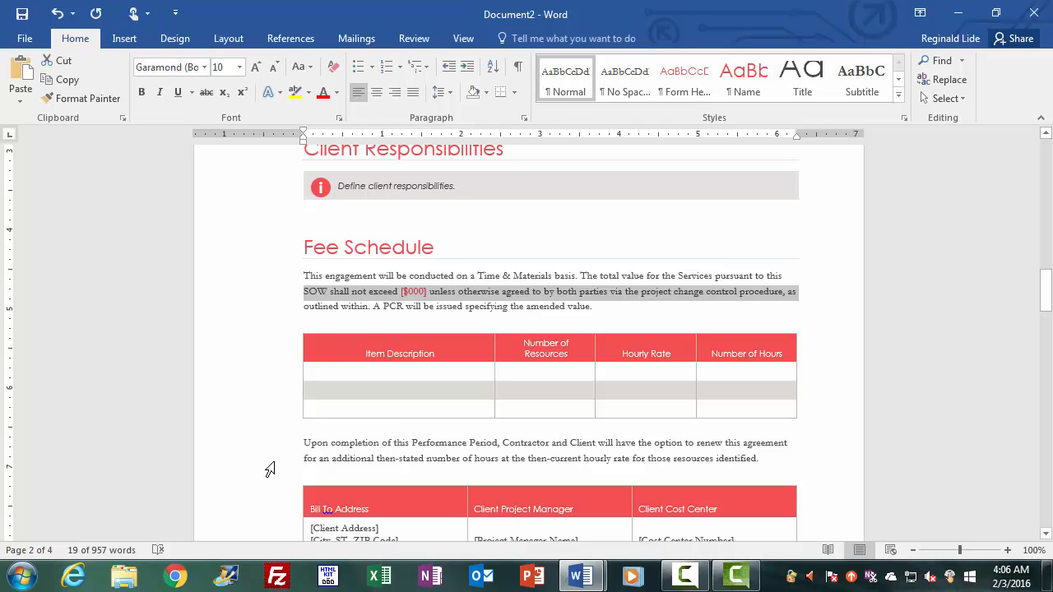
left_click(270, 469)
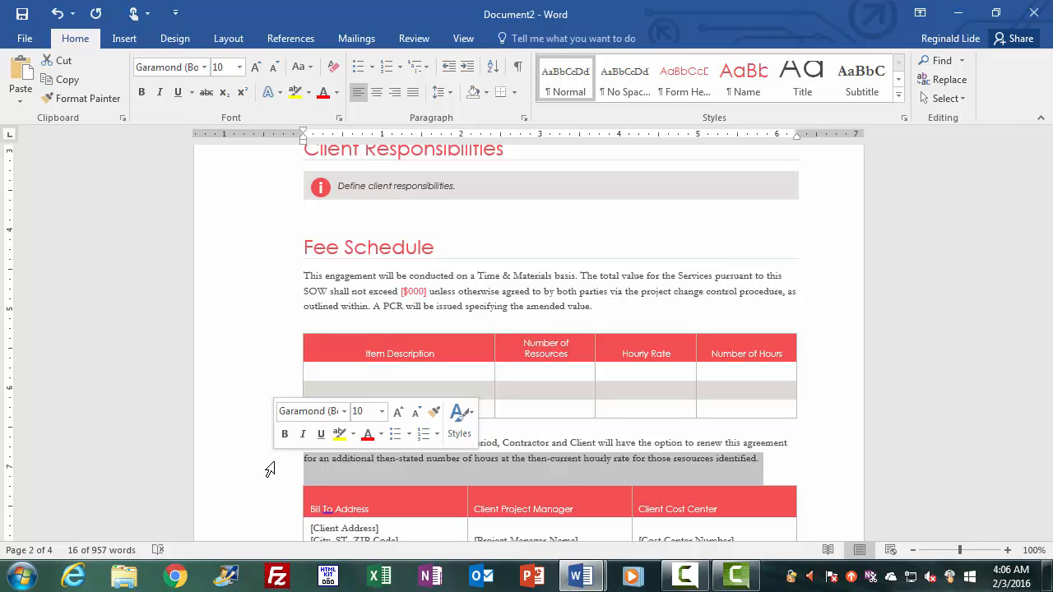
left_click(304, 304)
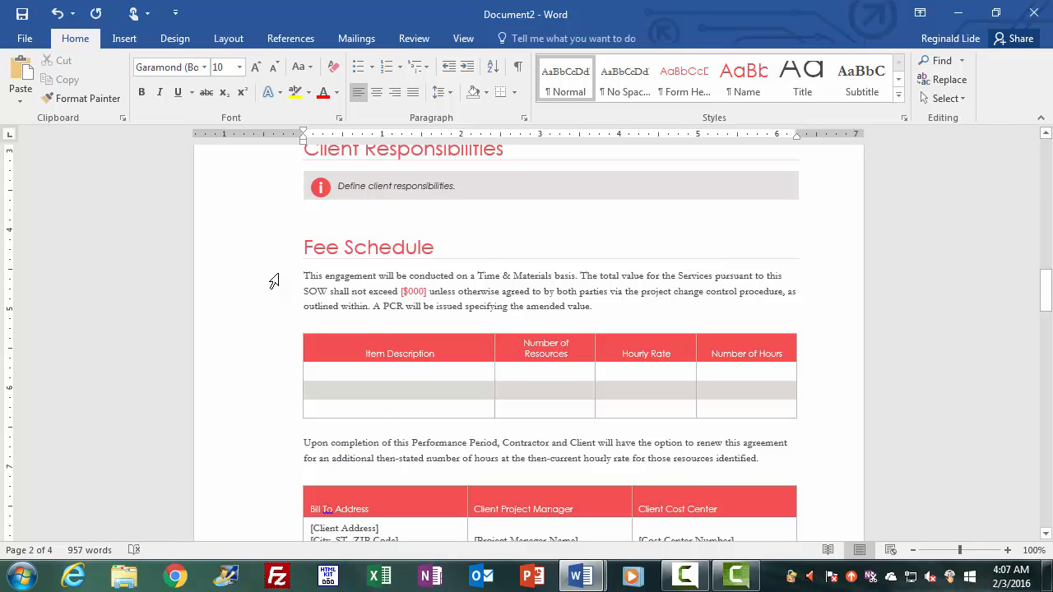
Delete only the first line of the Fee Schedule paragraph, starting "This engagement will be conducted".
left_click(274, 281)
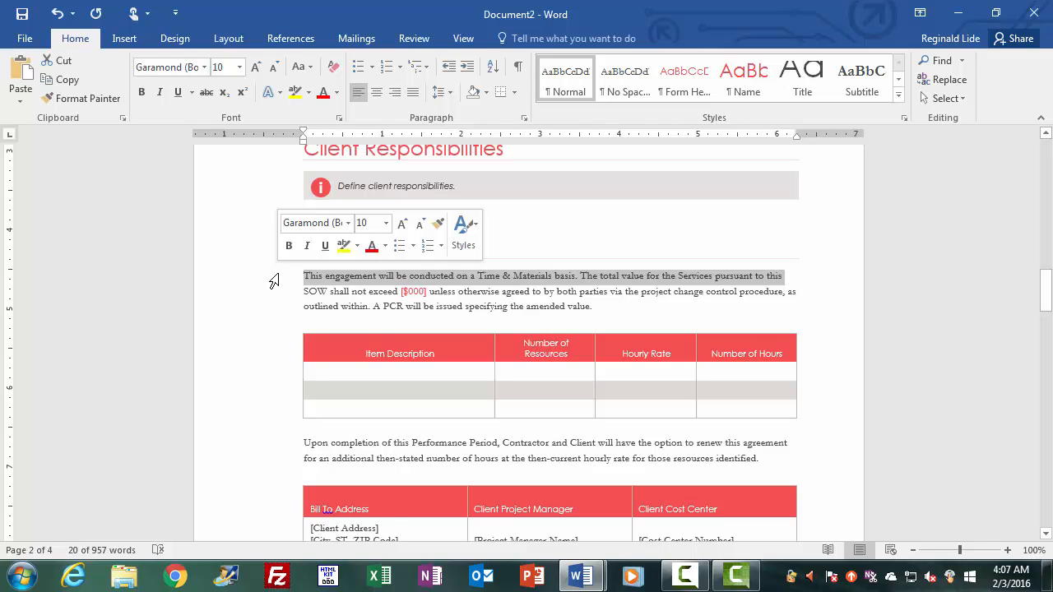
key("Delete")
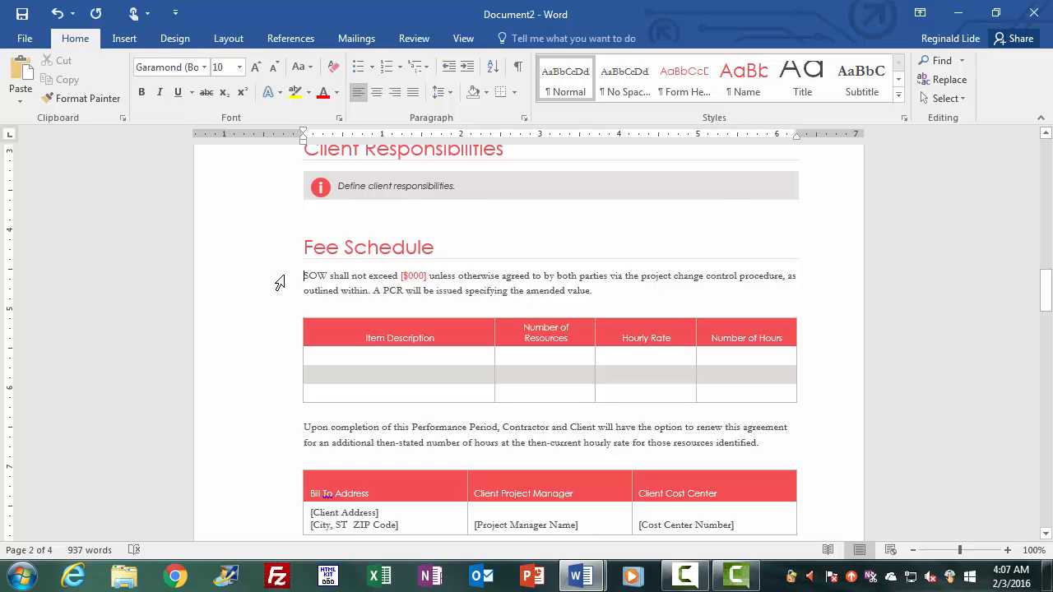
Select the whole document, then only the line starting "SOW shall not exceed" under Fee Schedule, and clear the selection.
triple_click(279, 283)
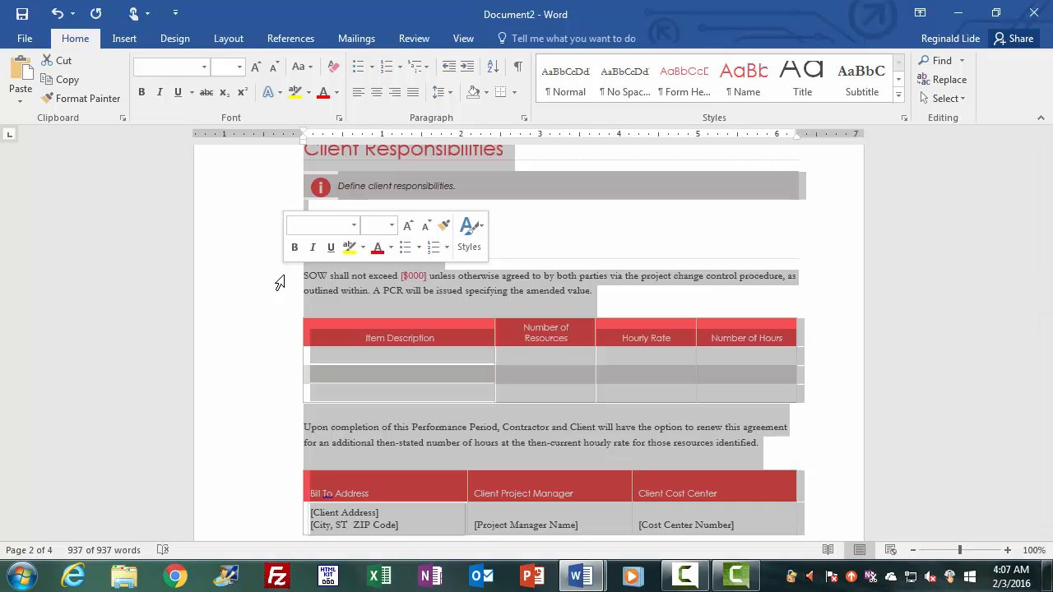
left_click(280, 283)
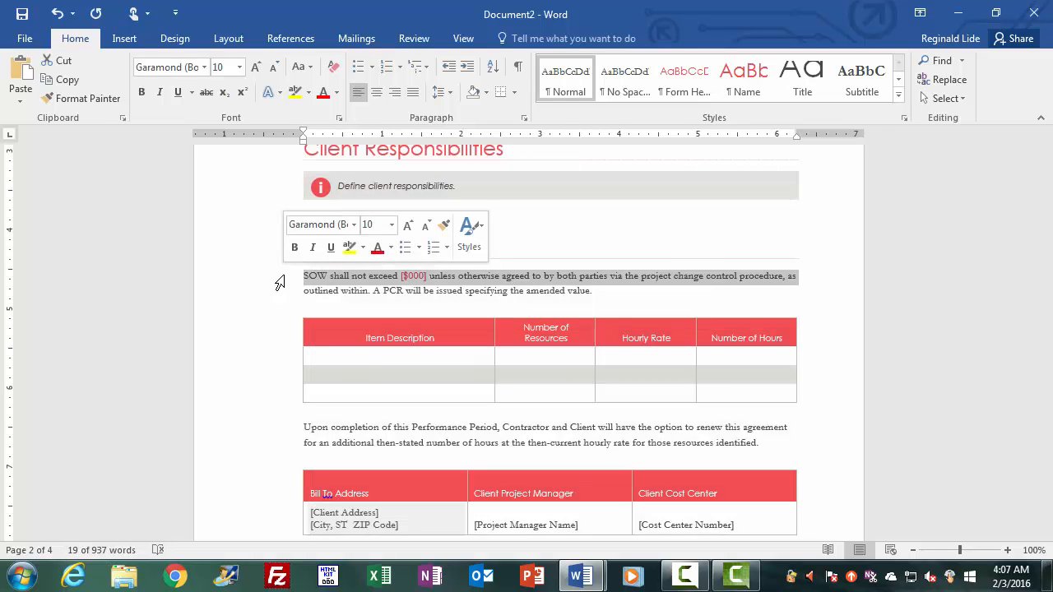
left_click(305, 290)
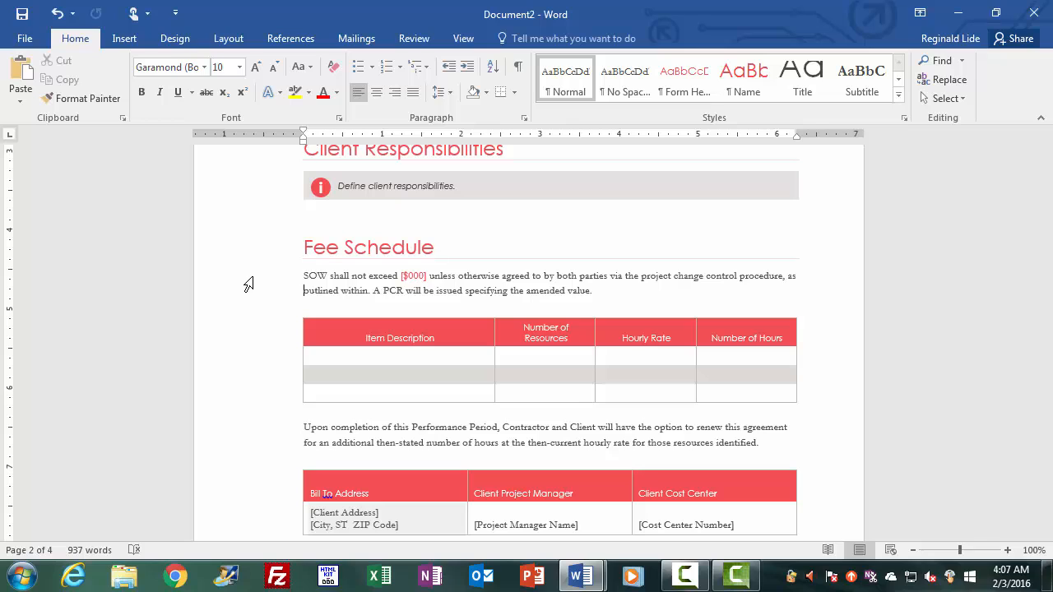
Select the entire document again, check the selection through the Completion Criteria section, and clear it within the Out-of-Pocket Expenses text.
triple_click(249, 284)
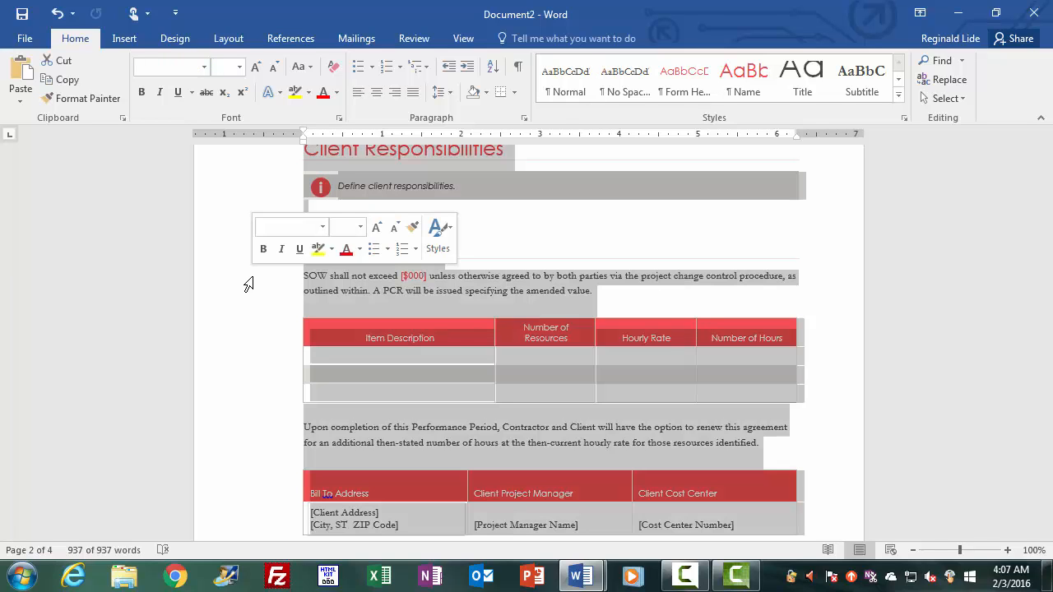
scroll(247, 284, "down", 3)
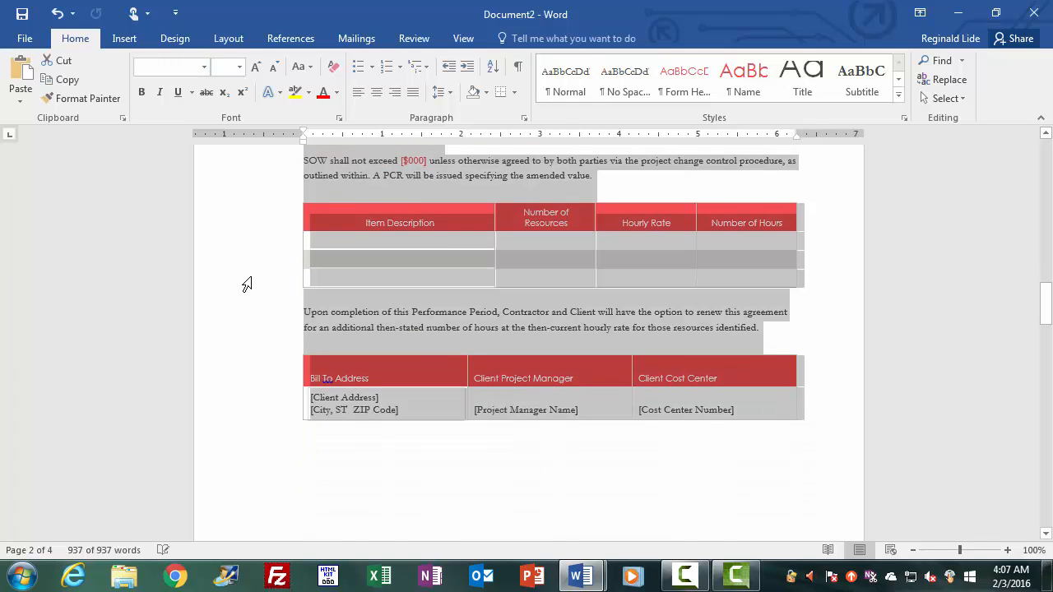
scroll(247, 283, "down", 15)
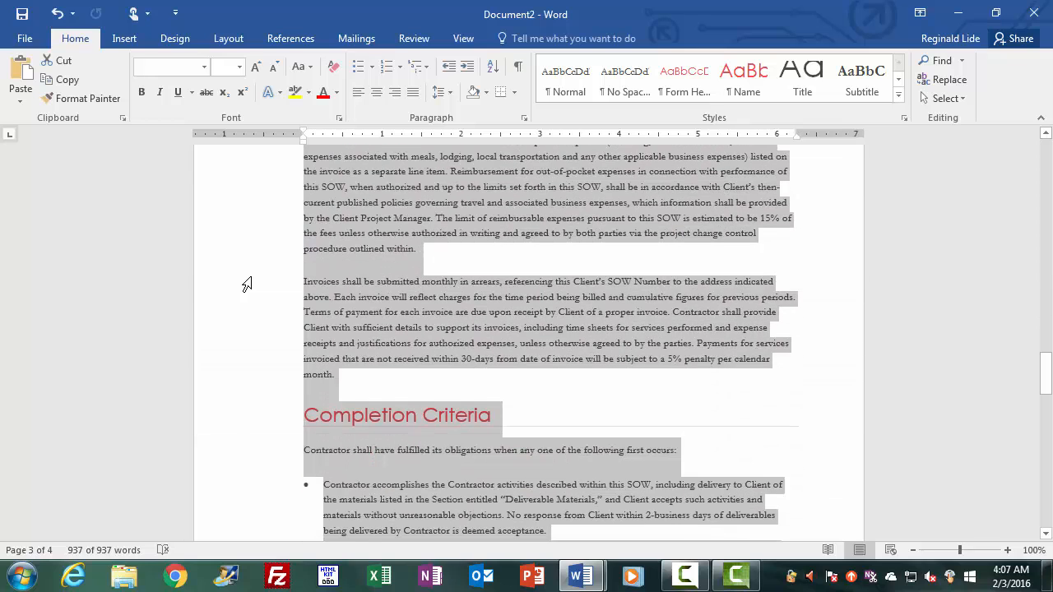
scroll(247, 283, "up", 2)
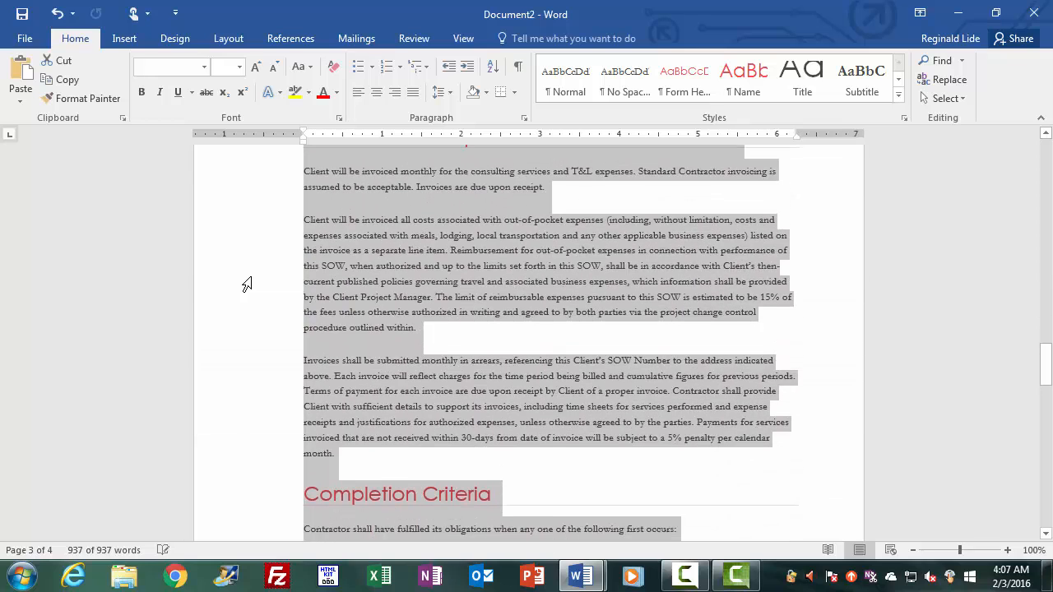
left_click(340, 284)
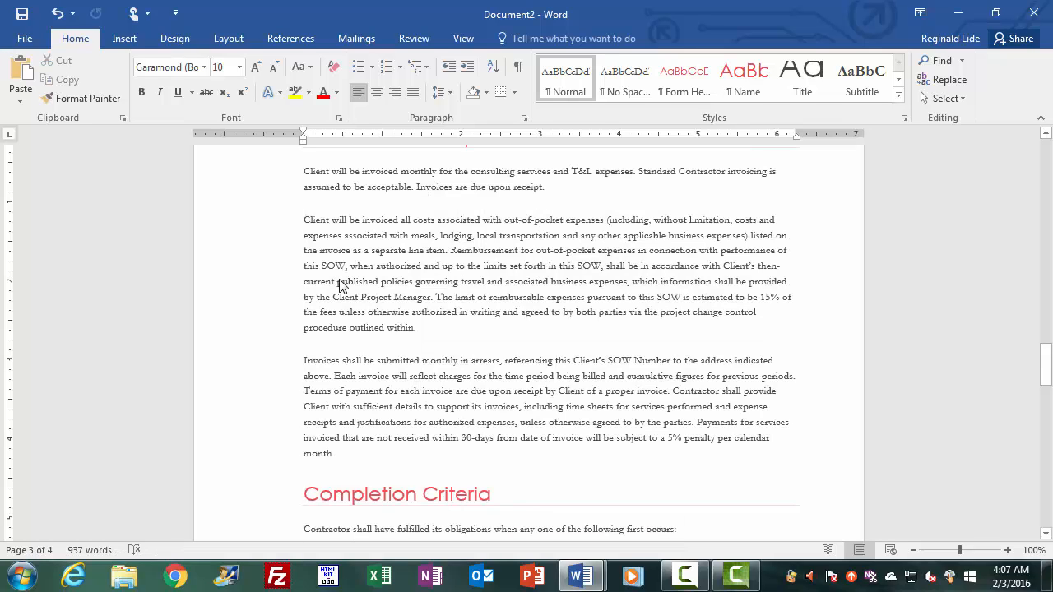
scroll(339, 284, "up", 4)
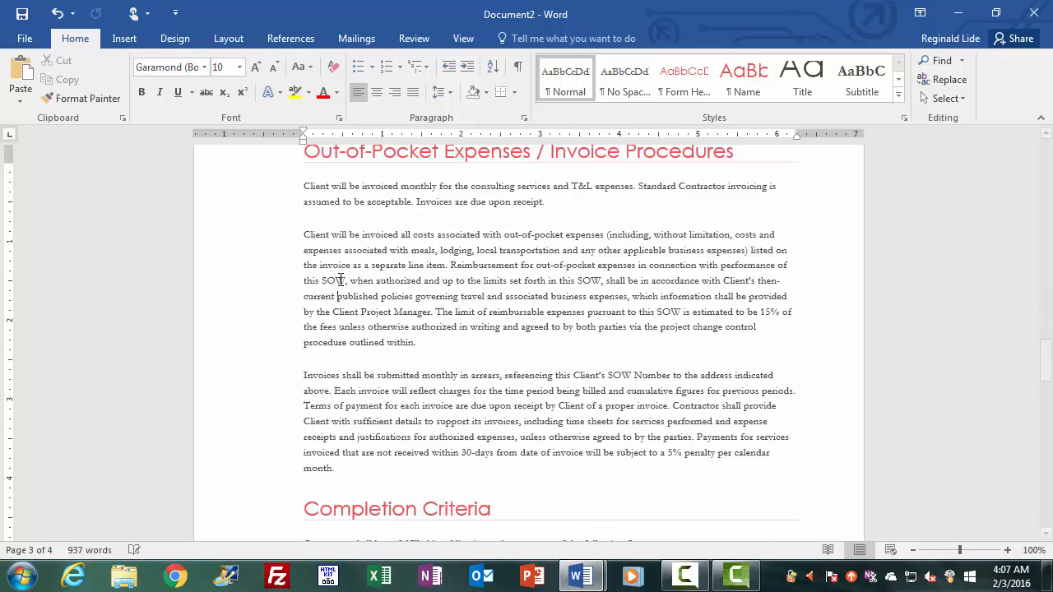
scroll(339, 279, "down", 1)
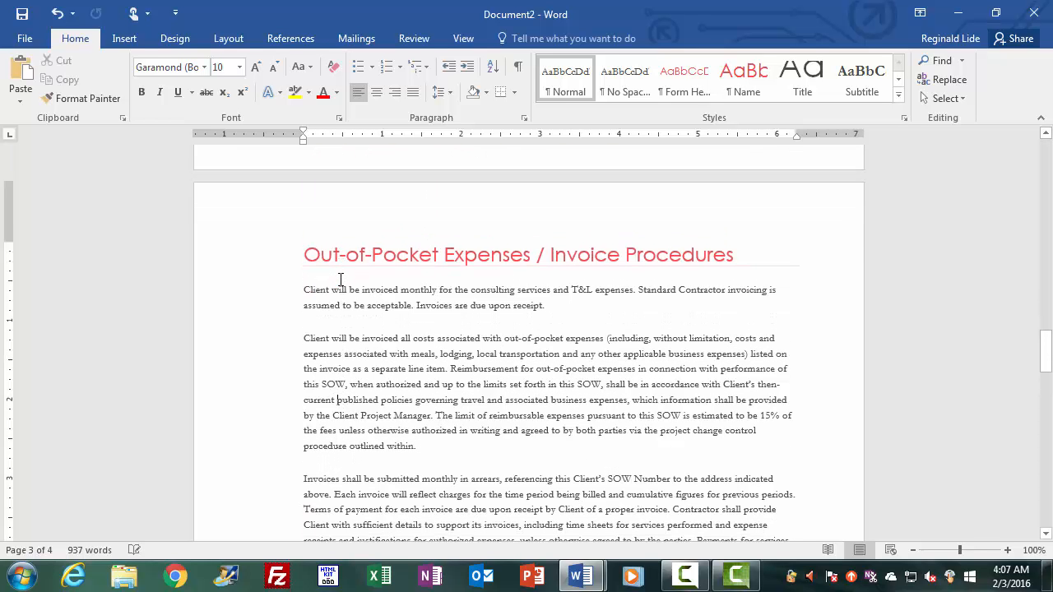